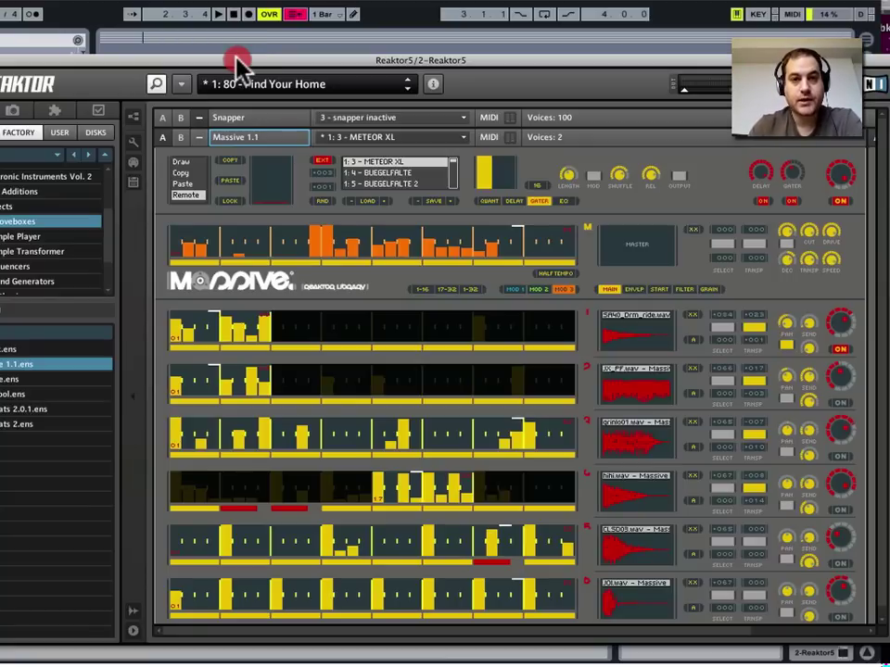
# - Bring up the Massive instrument's output properties in the Reaktor rack
pyautogui.moveTo(236, 57); pyautogui.dragTo(231, 52)
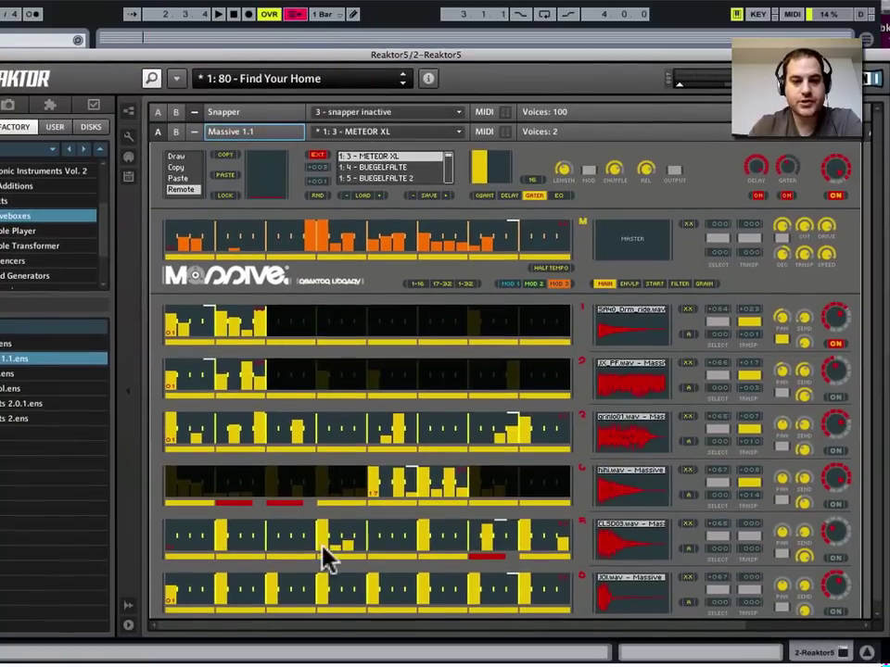
pyautogui.click(669, 639)
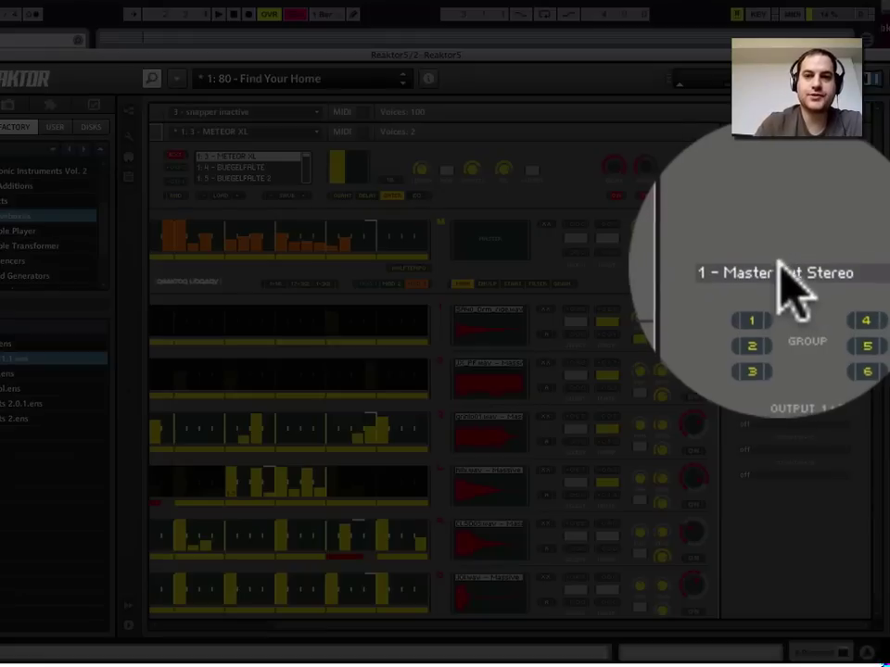
pyautogui.click(780, 269)
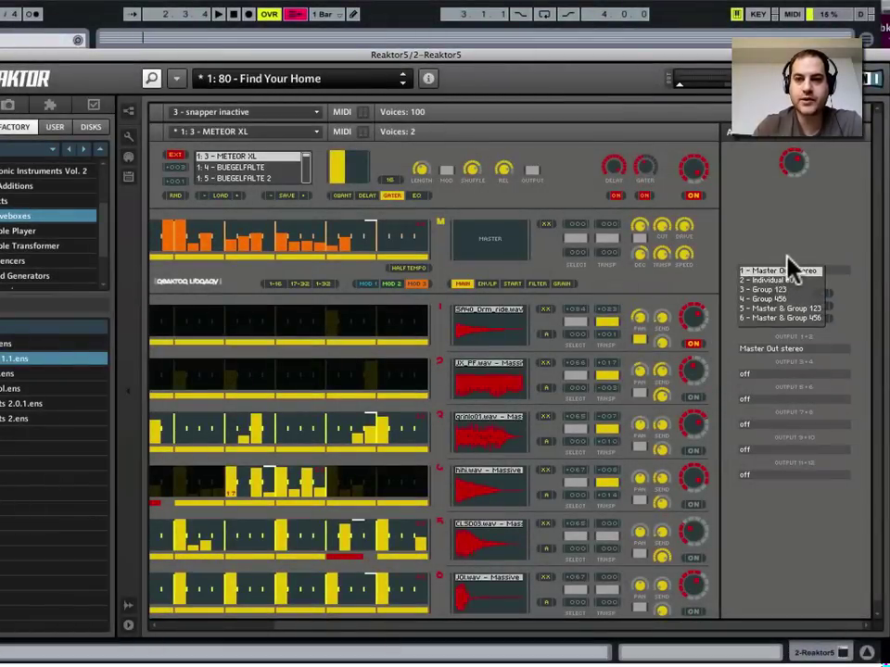
pyautogui.click(785, 256)
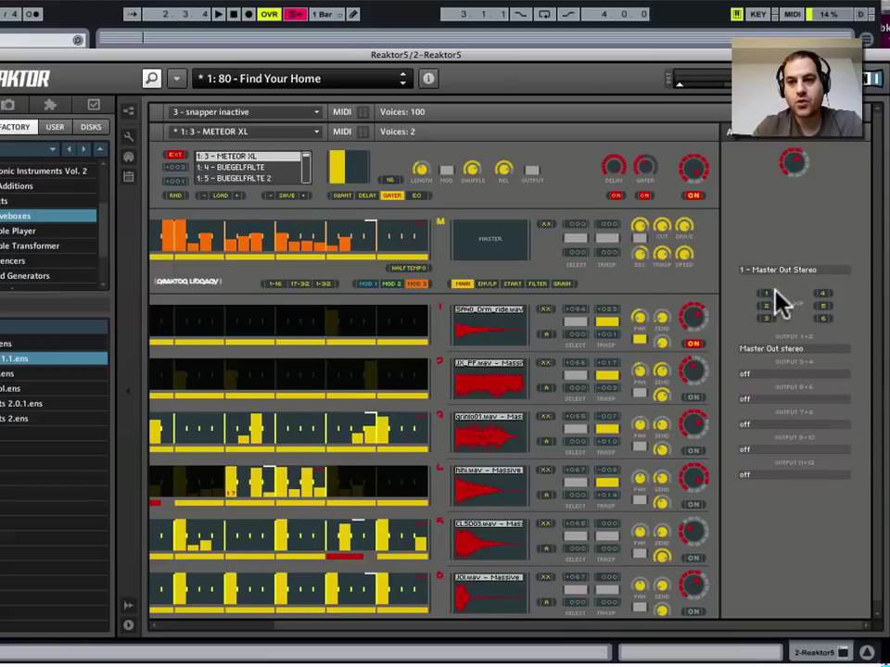
# - Switch the output to 2 - Individual outs, then back to 1 - Master Out Stereo
pyautogui.click(775, 273)
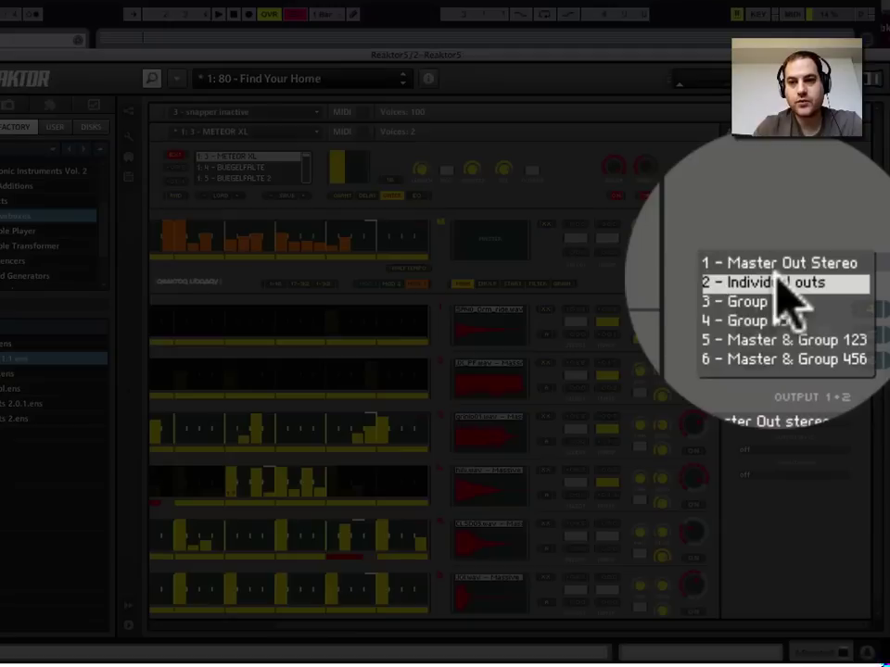
pyautogui.click(776, 275)
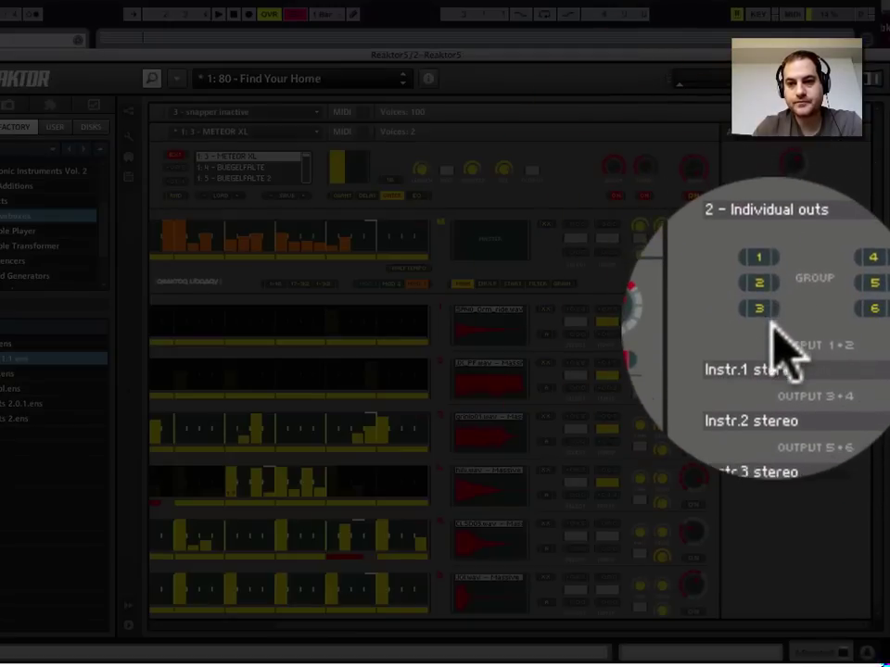
pyautogui.click(770, 269)
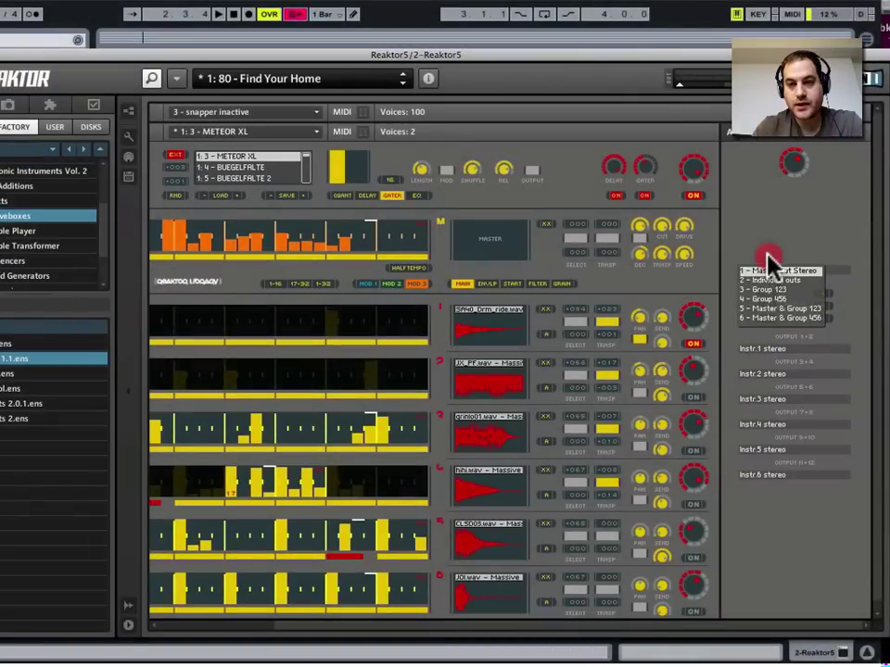
pyautogui.click(771, 279)
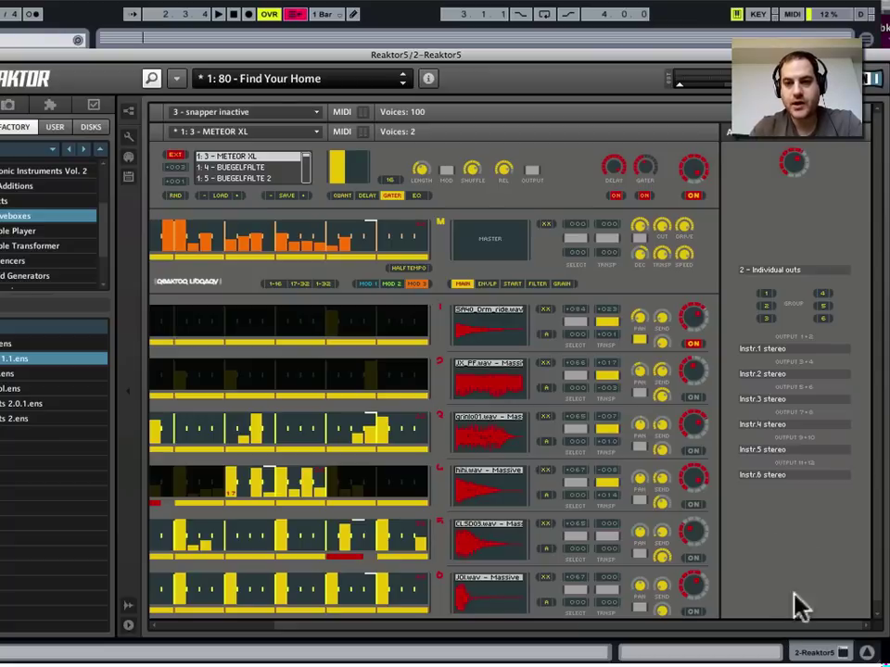
pyautogui.click(794, 271)
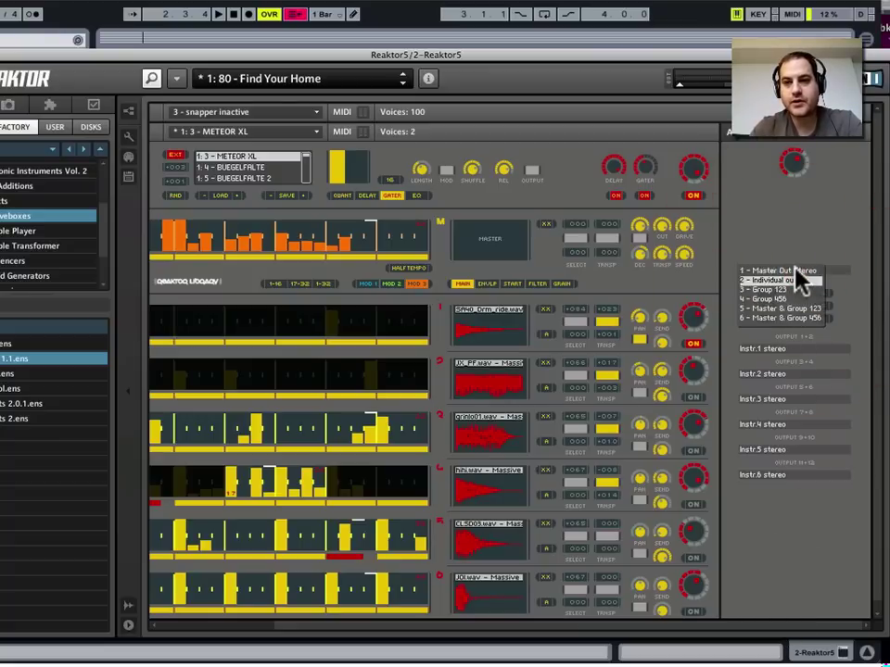
pyautogui.click(794, 272)
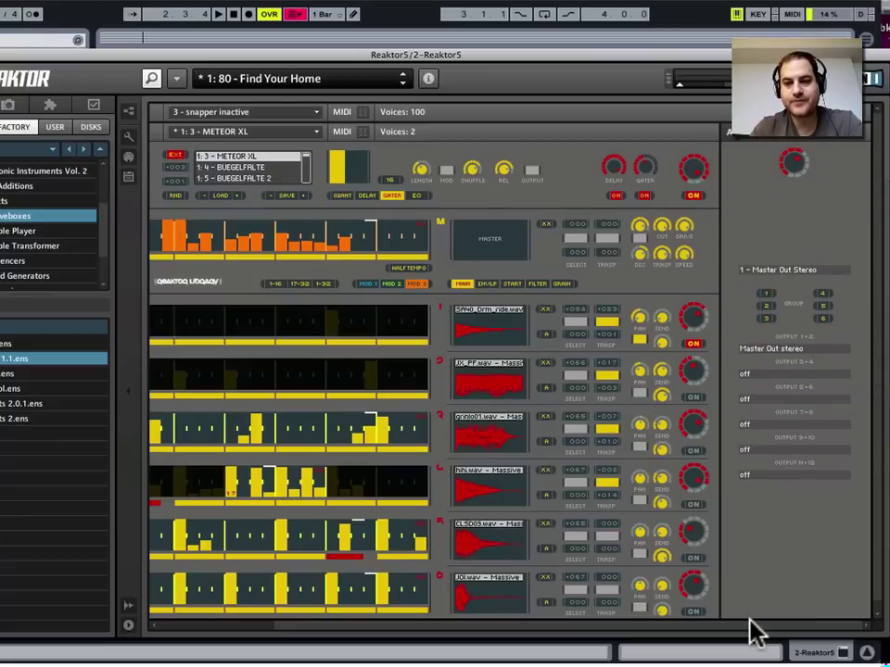
# - Hide the output properties and add a step to sequencer row 5
pyautogui.click(751, 607)
pyautogui.click(505, 606)
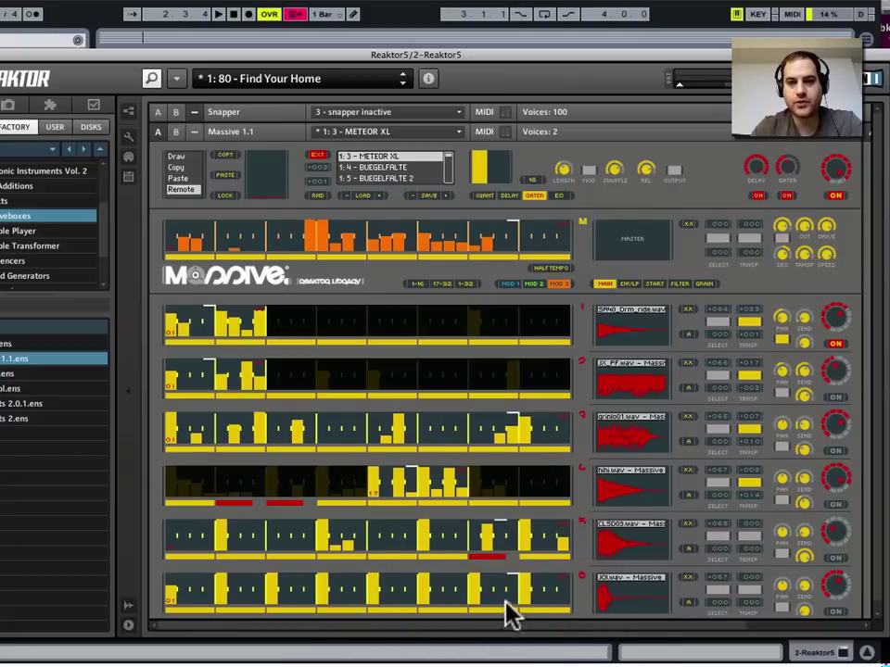
pyautogui.click(530, 540)
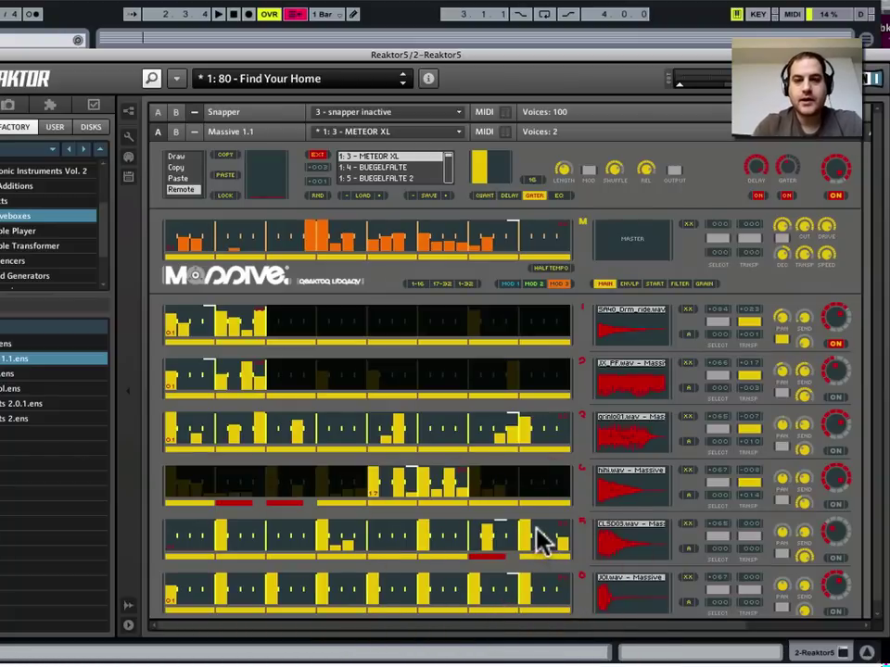
# - Start the drum pattern playing and toggle sequencer track 1's ON button off and on
pyautogui.press('space')
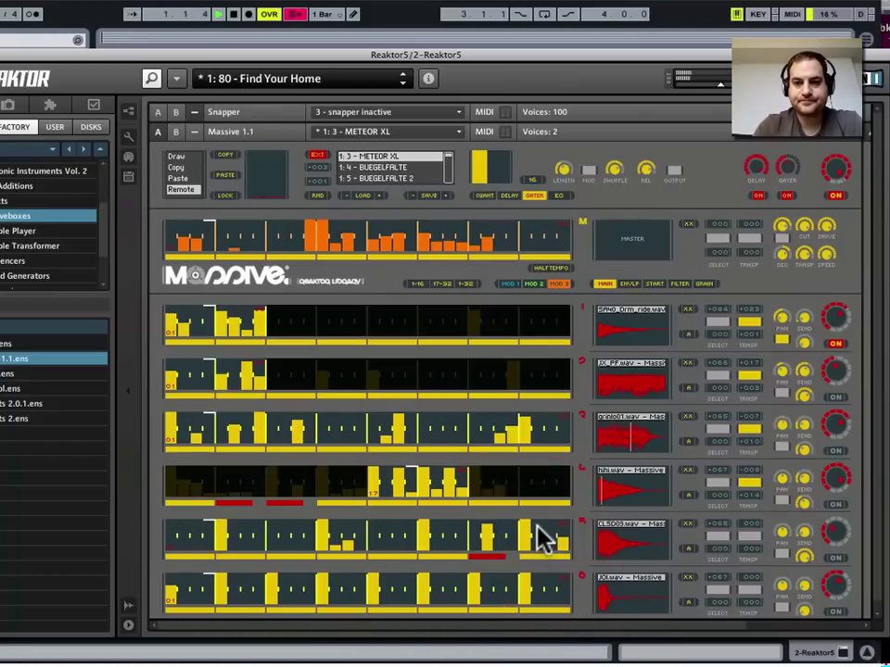
pyautogui.click(833, 345)
pyautogui.click(833, 345)
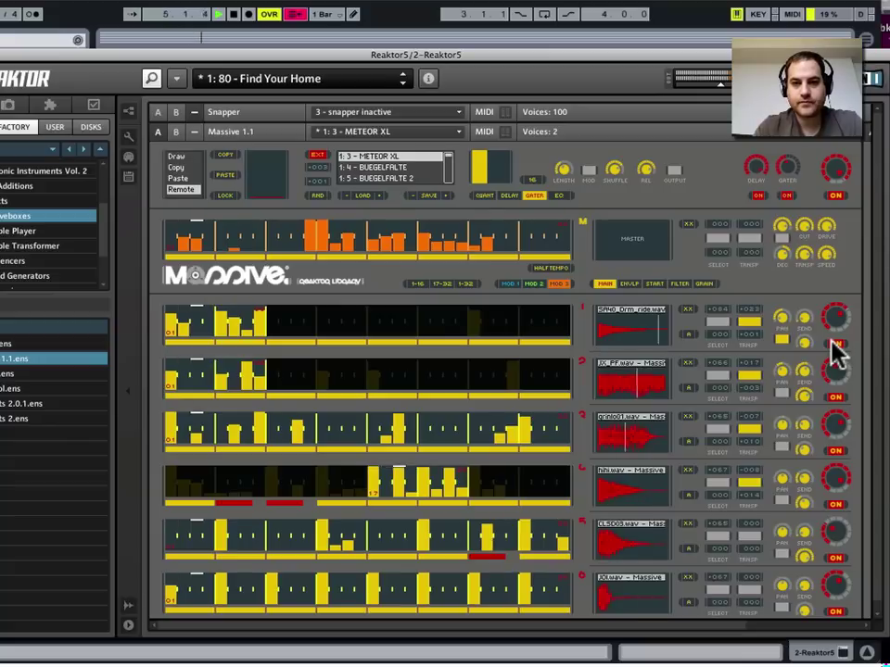
pyautogui.click(833, 345)
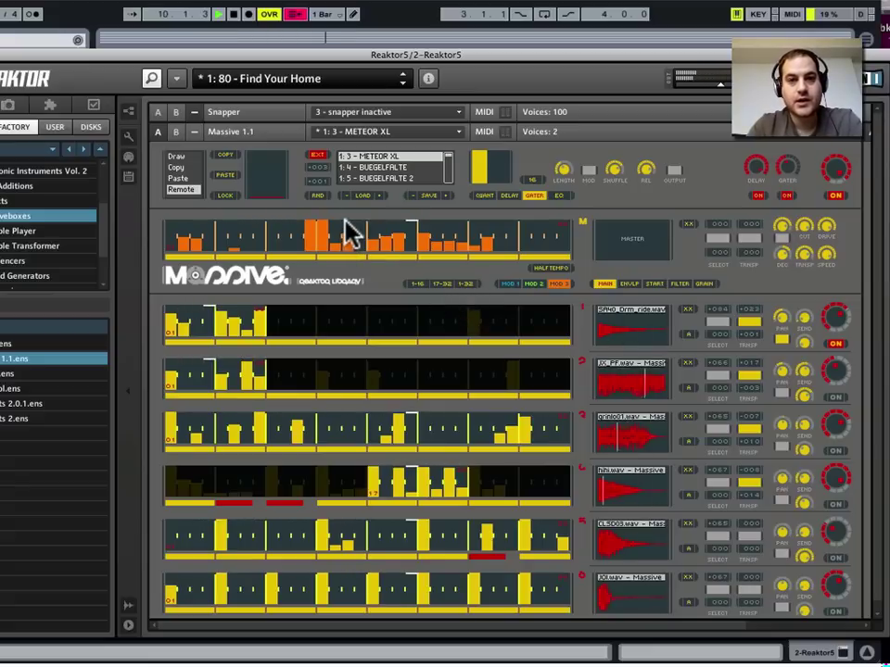
# - Stop playback and move the Reaktor window down to reveal Live's track 3
pyautogui.press('space')
pyautogui.click(290, 57)
pyautogui.moveTo(290, 57); pyautogui.dragTo(286, 87)
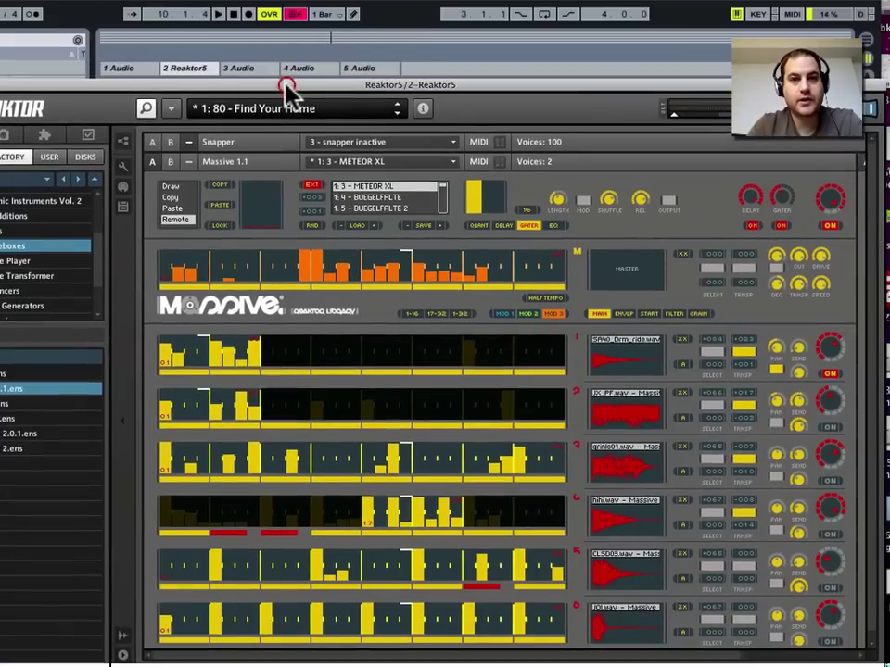
pyautogui.click(235, 69)
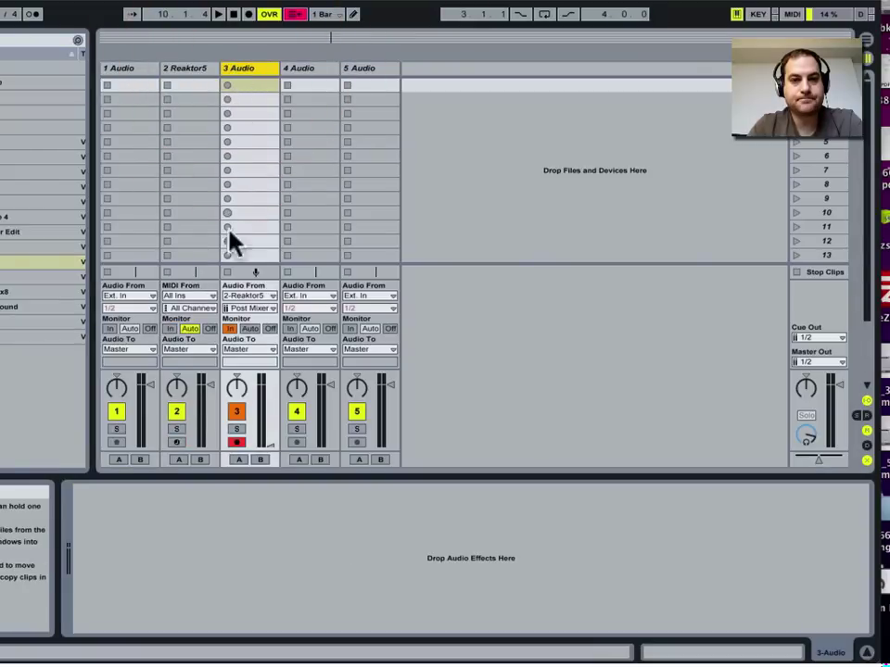
# - Set track 3's input to 2-Reaktor5, monitoring to In, and arm it for recording
pyautogui.click(234, 296)
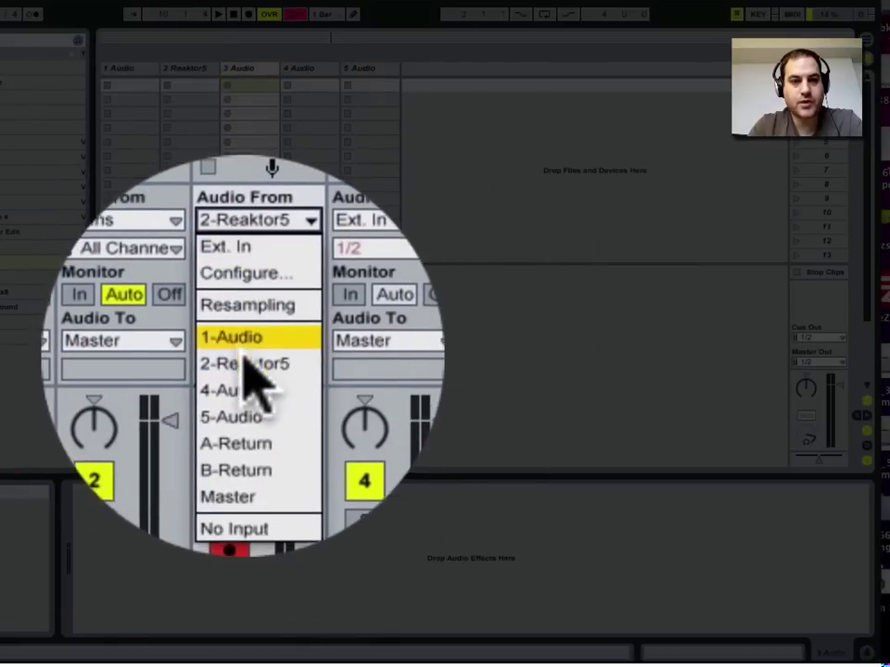
pyautogui.click(244, 363)
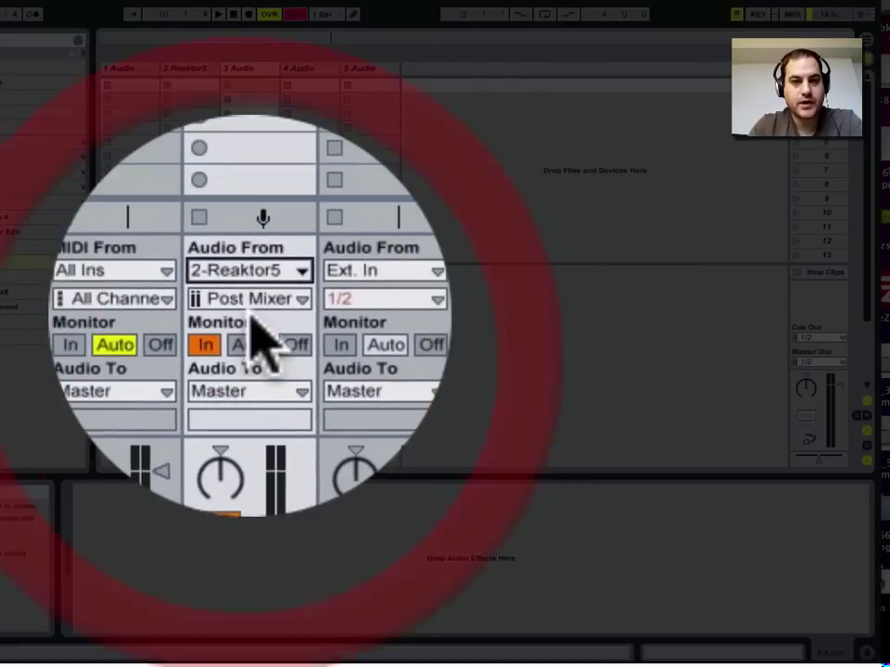
pyautogui.click(250, 326)
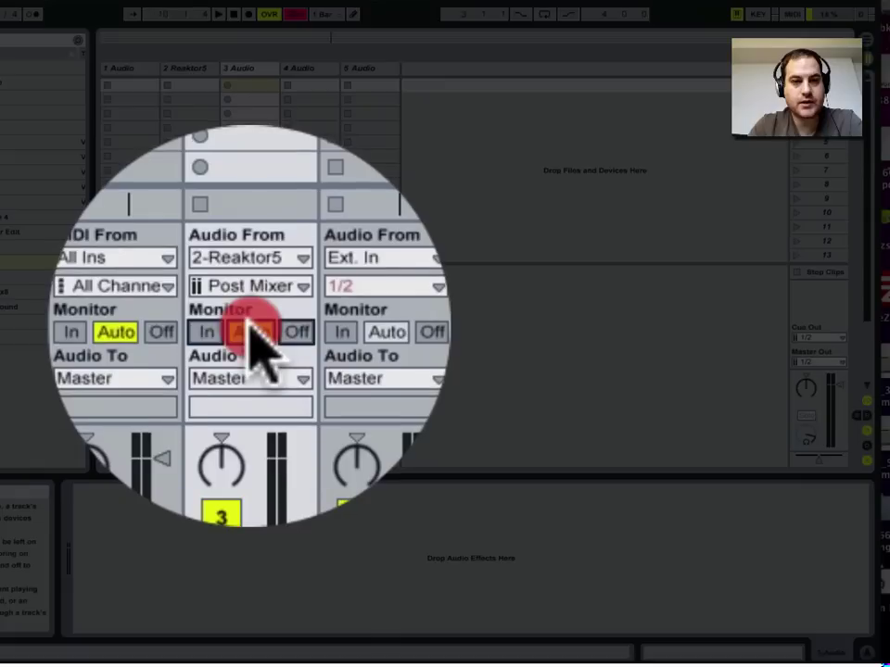
pyautogui.click(228, 326)
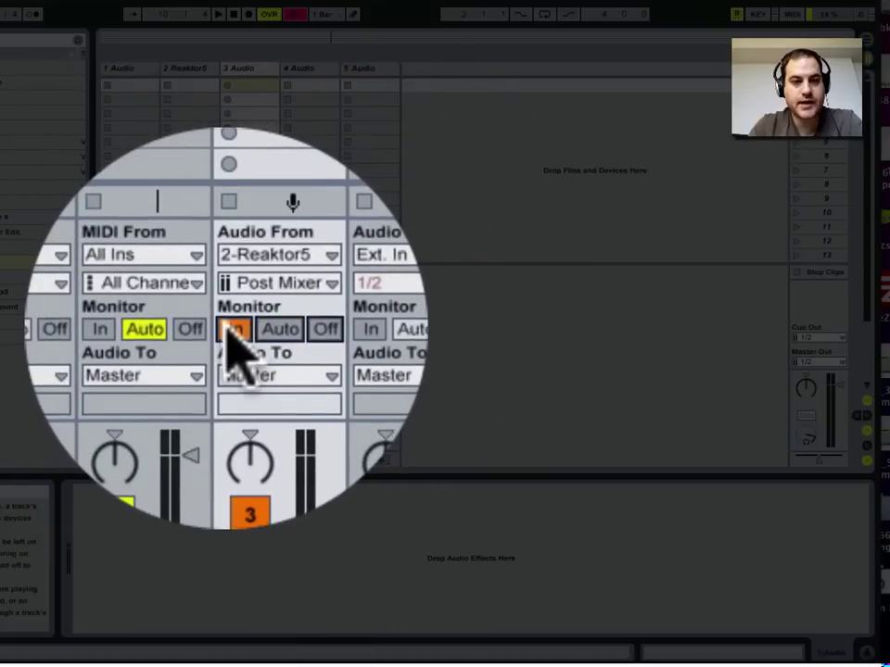
pyautogui.click(245, 326)
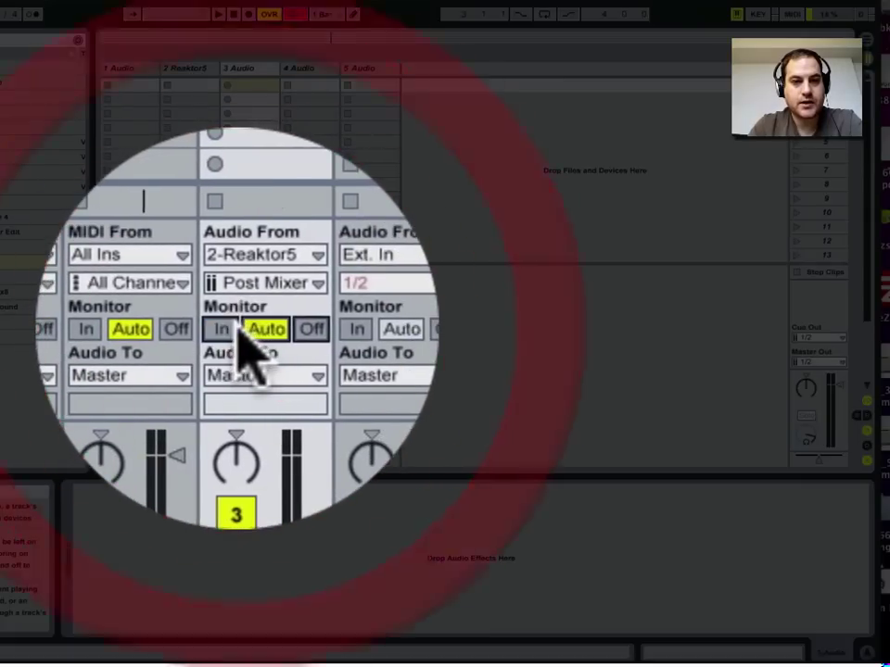
pyautogui.click(243, 441)
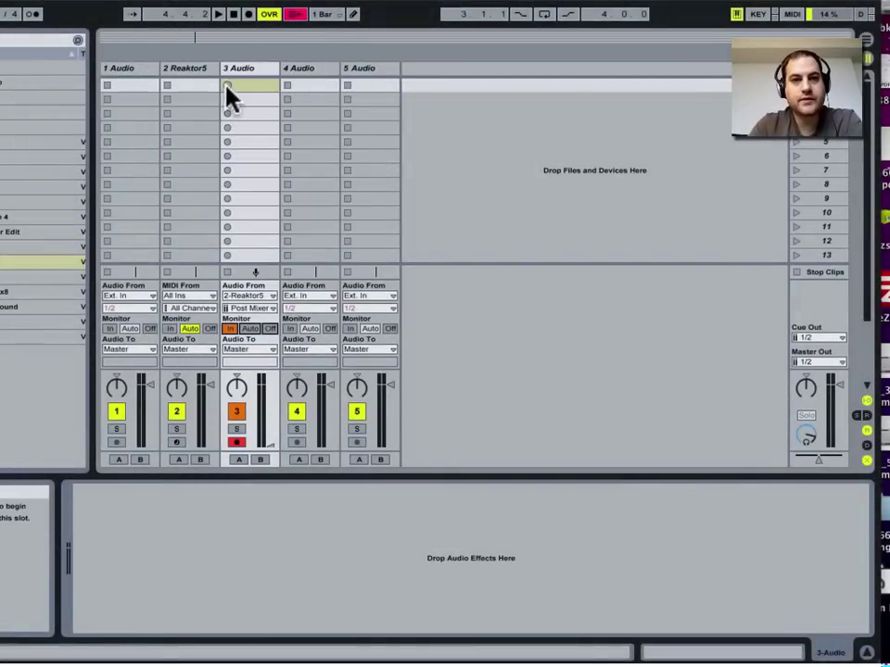
# - Record the Reaktor loop as clip '2 3-Audio' in track 3's first slot and view its details
pyautogui.click(227, 86)
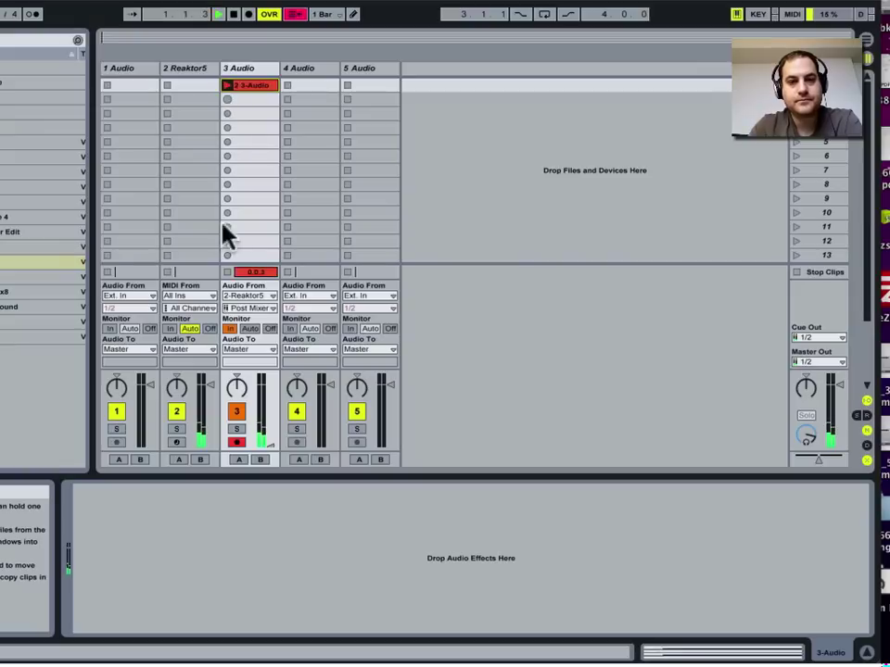
pyautogui.click(263, 85)
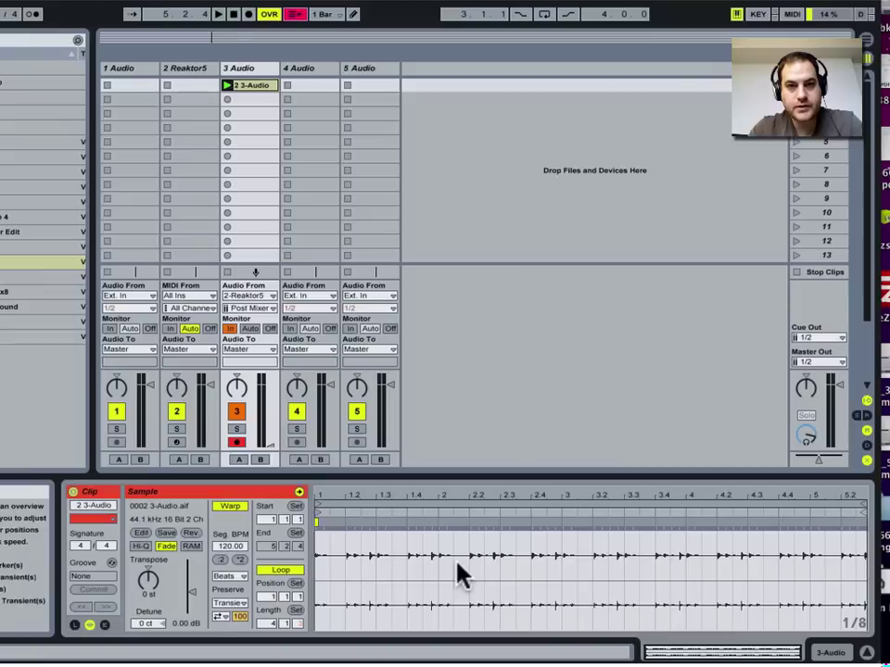
# - Set track 3 monitoring to Auto and make the clip's loop end at bar 5
pyautogui.click(249, 330)
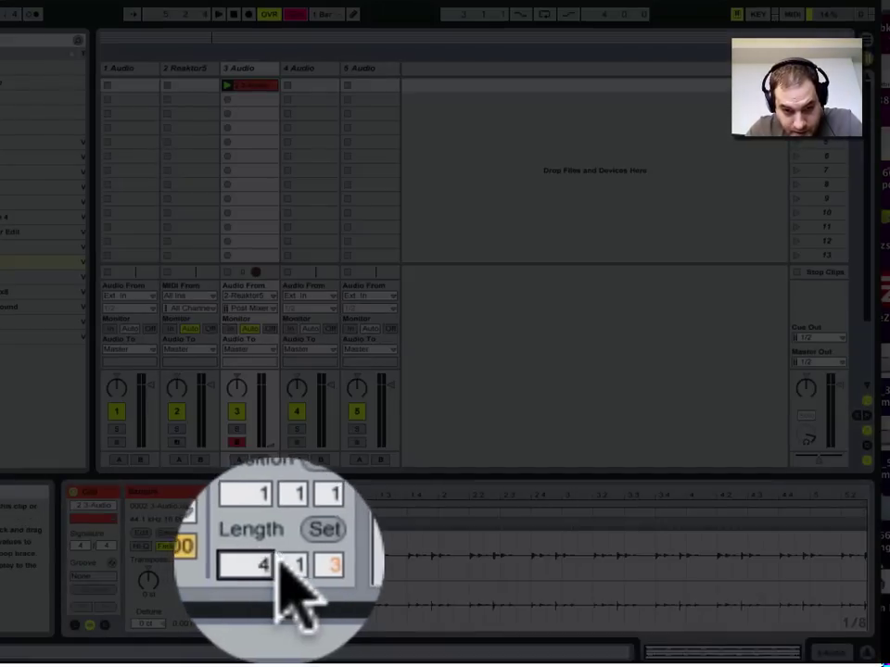
pyautogui.click(287, 558)
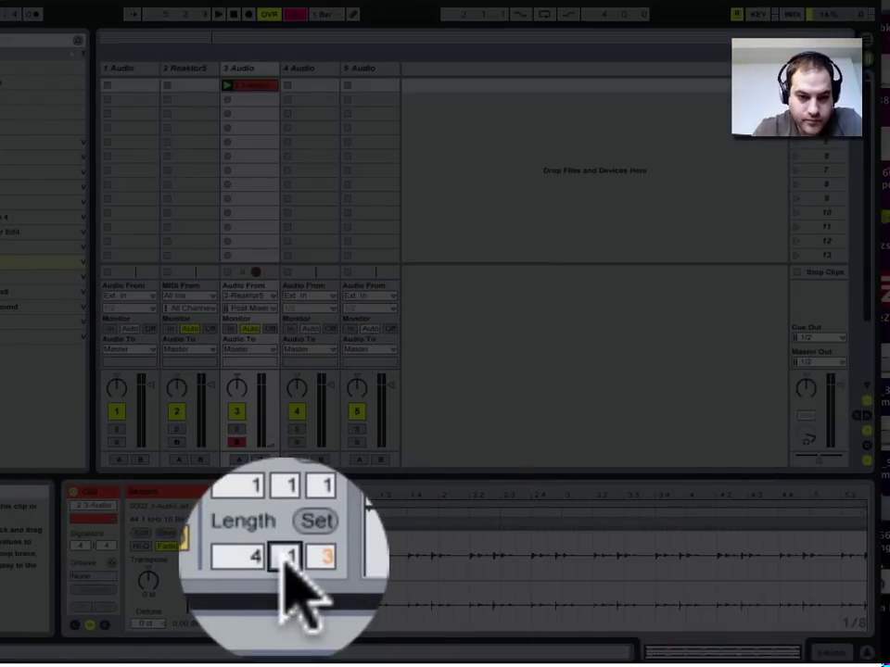
pyautogui.write('0')
pyautogui.click(300, 559)
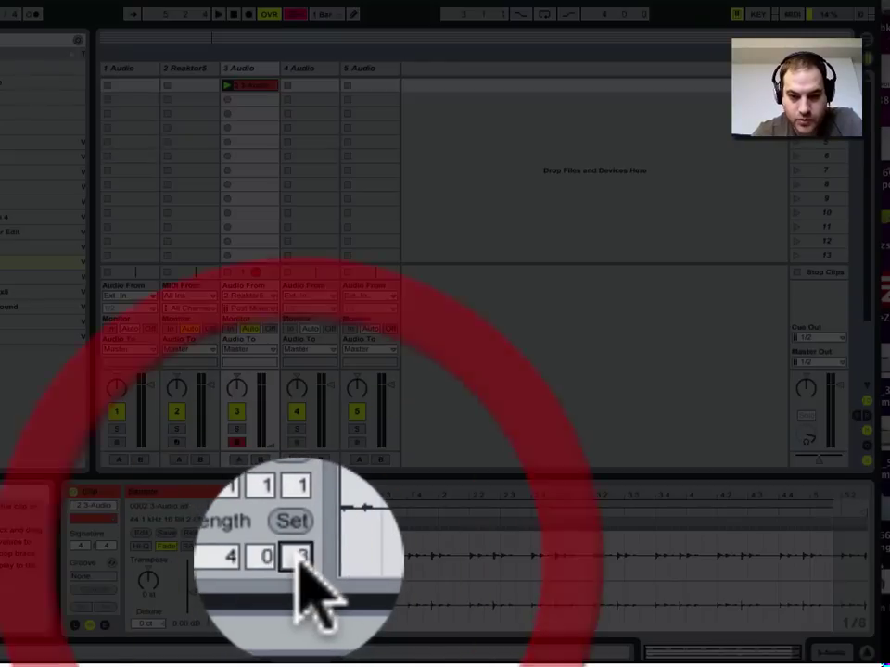
pyautogui.write('0')
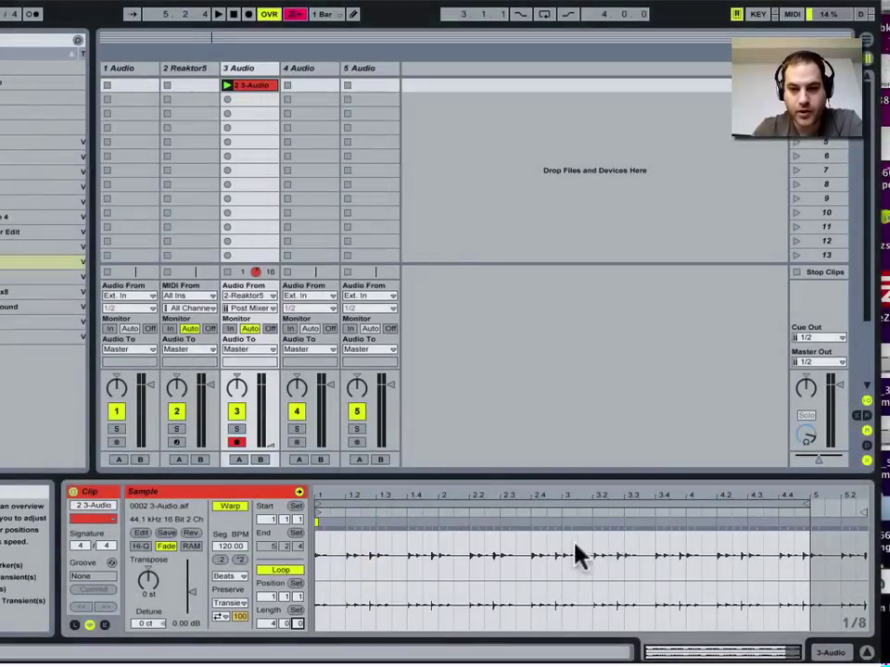
pyautogui.click(854, 513)
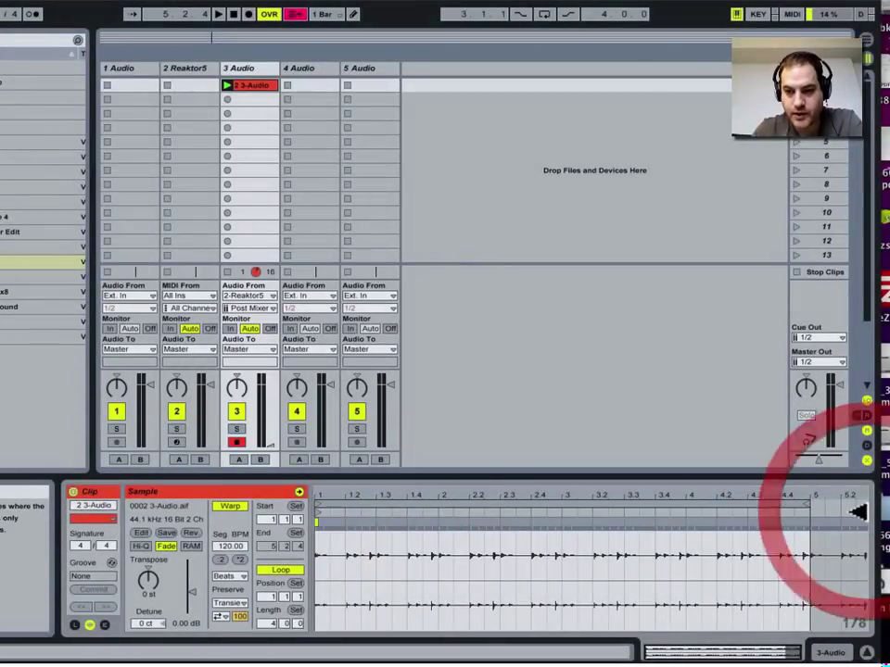
pyautogui.moveTo(854, 513)
pyautogui.mouseDown()
pyautogui.moveTo(789, 515)
pyautogui.moveTo(806, 514)
pyautogui.mouseUp()
# - Play the set, raise track 3's volume fader and leave track 3 soloed
pyautogui.click(236, 429)
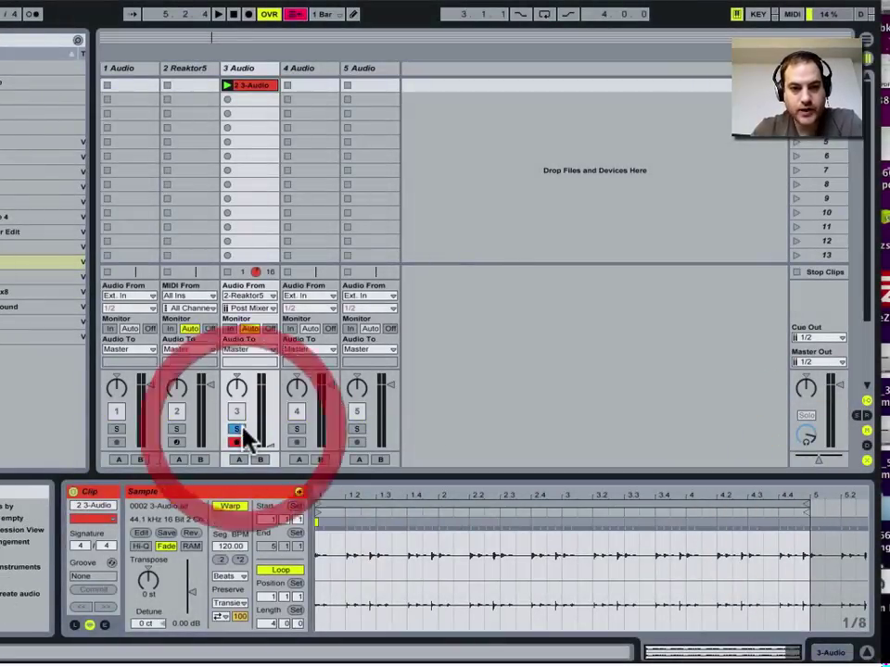
pyautogui.press('space')
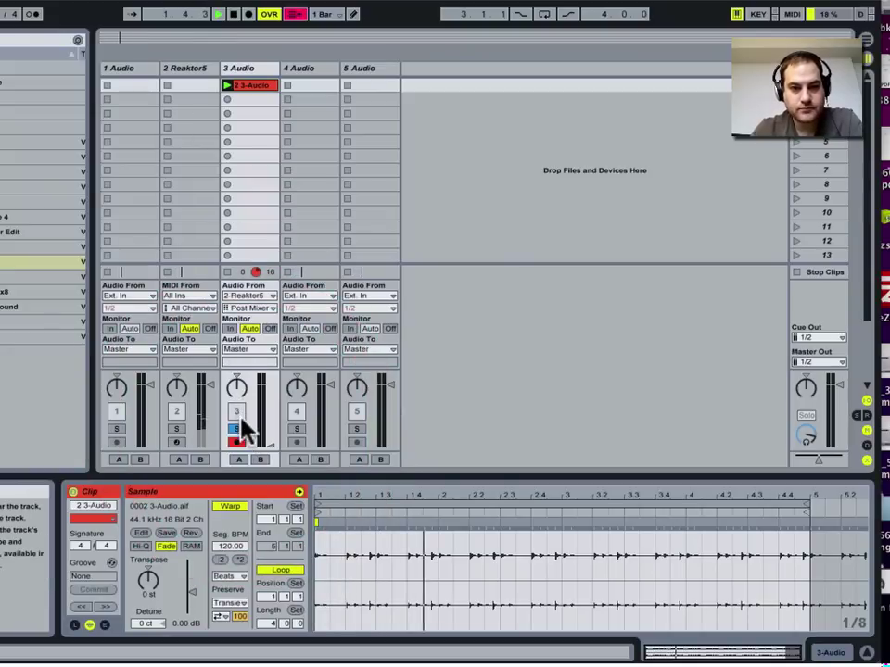
pyautogui.click(238, 429)
pyautogui.moveTo(269, 445); pyautogui.dragTo(270, 390)
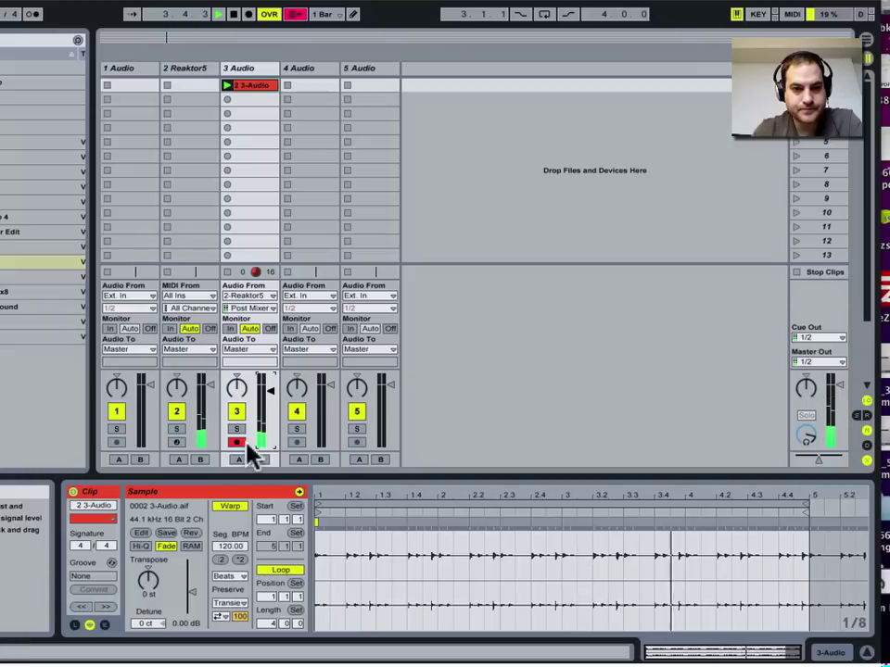
pyautogui.click(241, 429)
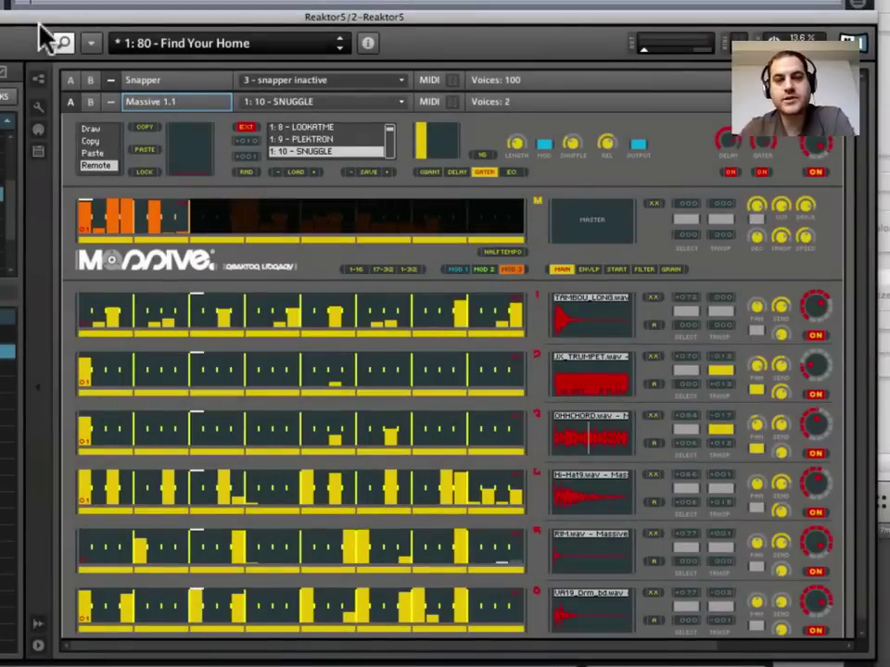
# - Dismiss the snapshot list, move the Reaktor window aside, and close it with Ctrl+Alt+P
pyautogui.click(272, 98)
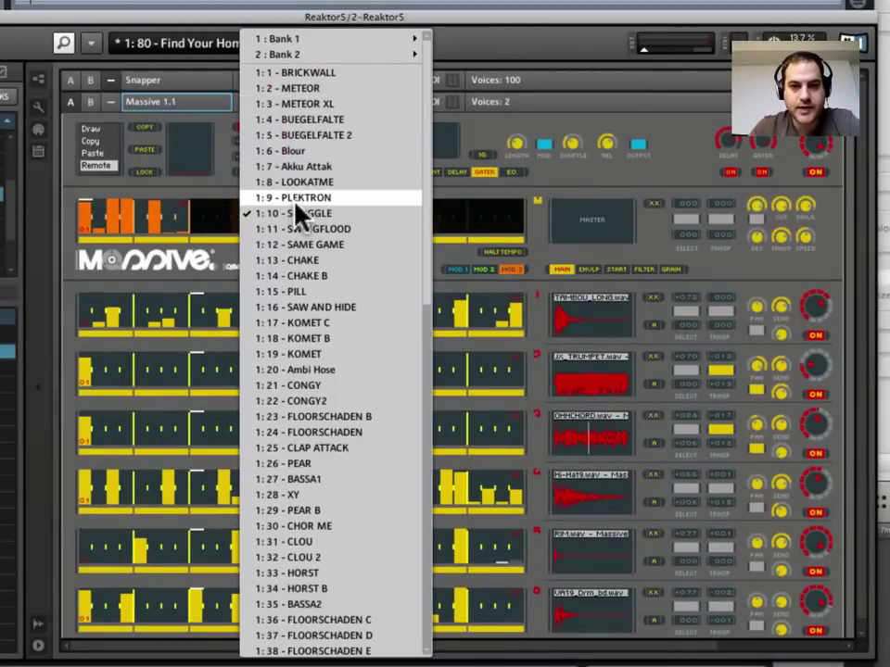
pyautogui.click(483, 119)
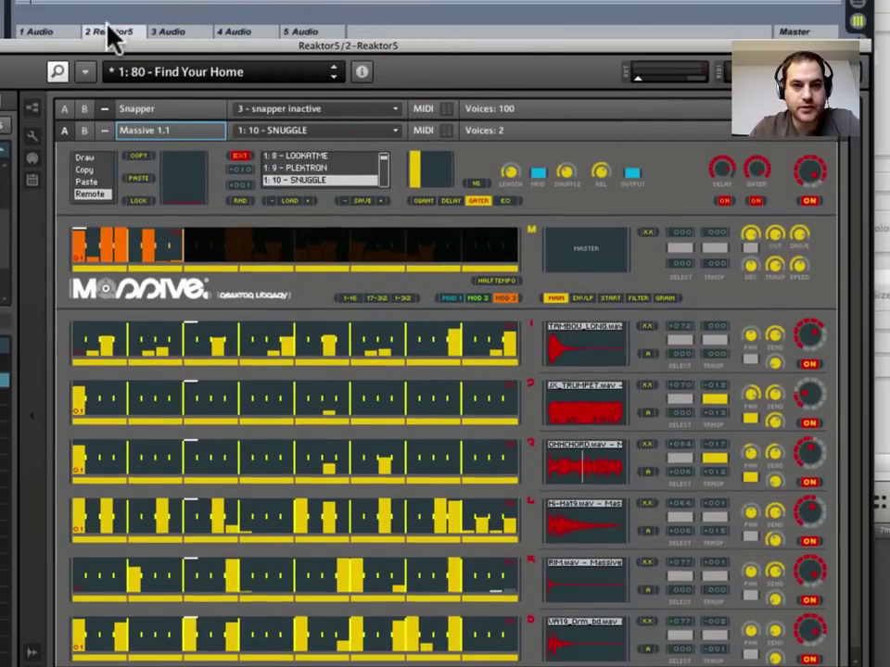
pyautogui.moveTo(110, 35); pyautogui.dragTo(394, 7)
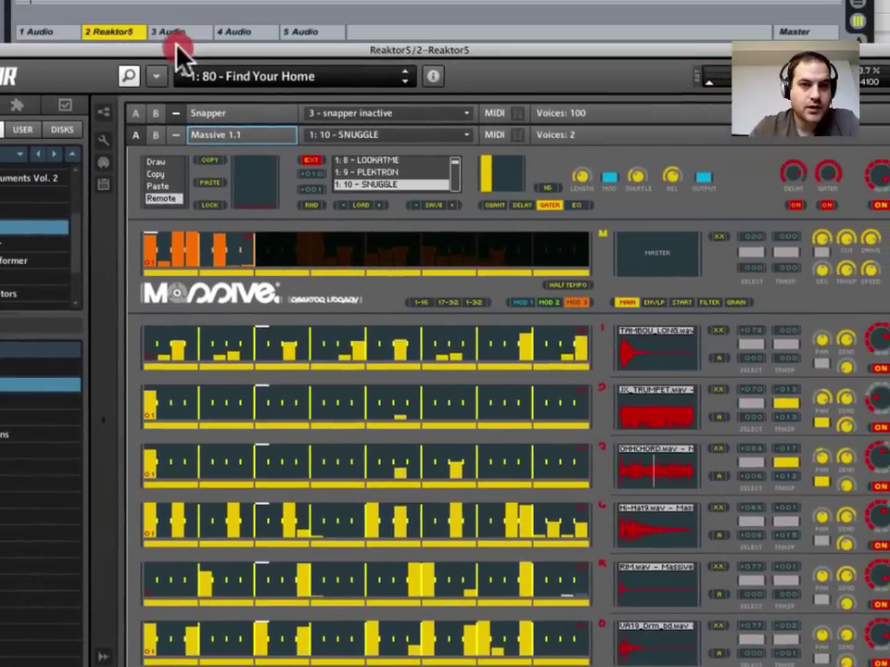
pyautogui.moveTo(178, 55); pyautogui.dragTo(157, 71)
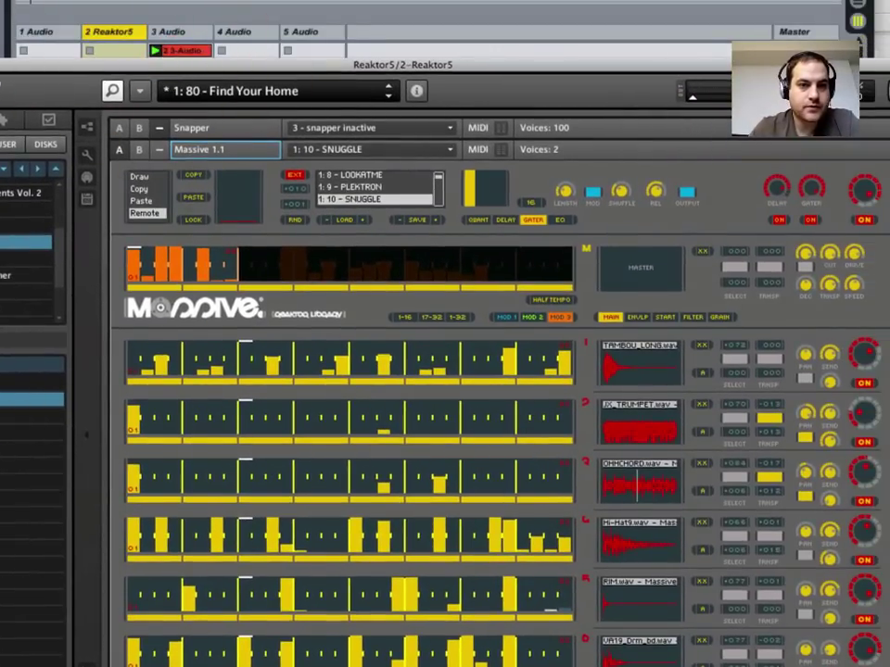
pyautogui.hotkey('ctrl', 'alt', 'p')
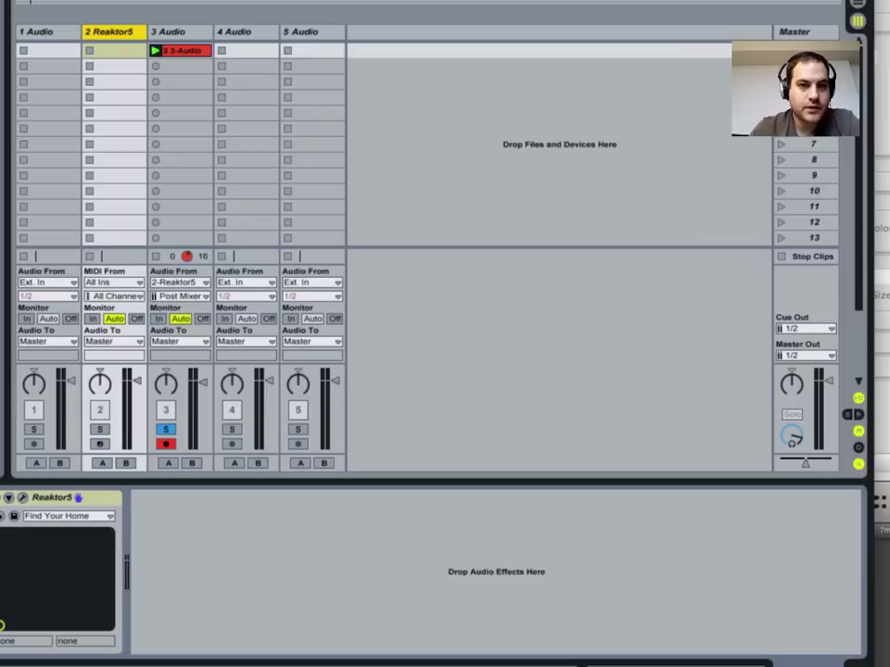
# - Unsolo track 3, solo the Reaktor track alone, and open the Reaktor5 plugin window
pyautogui.click(162, 439)
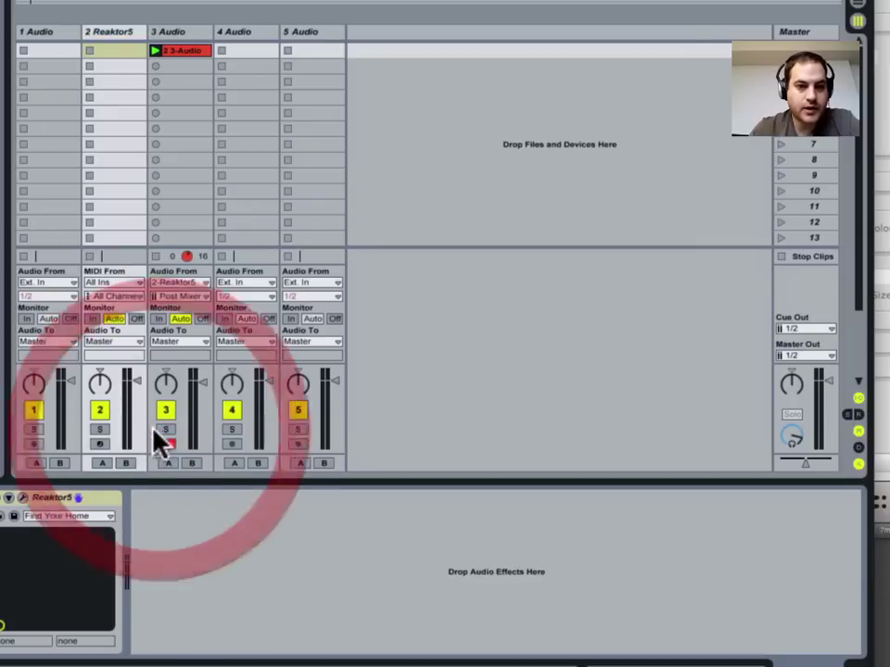
pyautogui.click(102, 430)
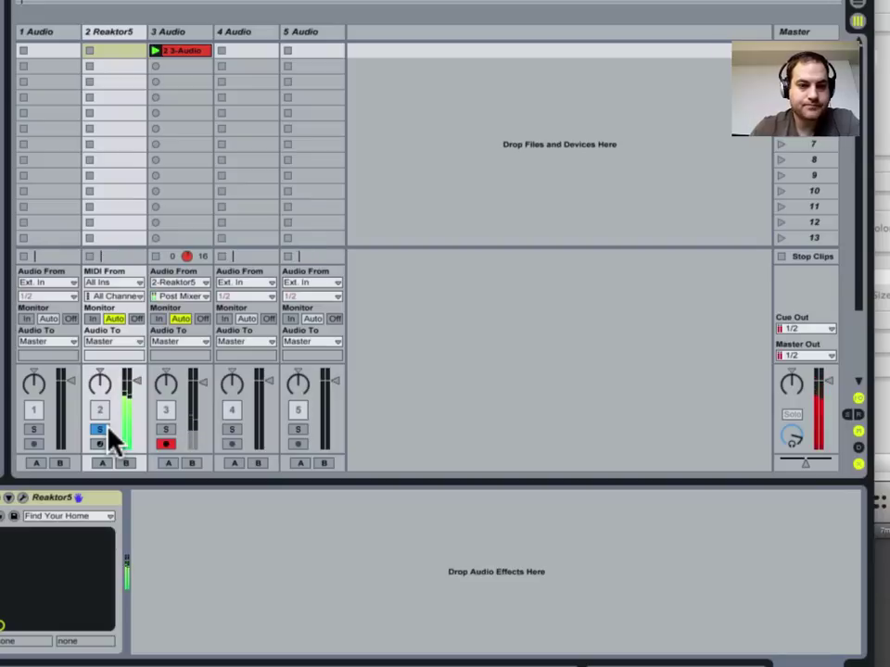
pyautogui.click(26, 501)
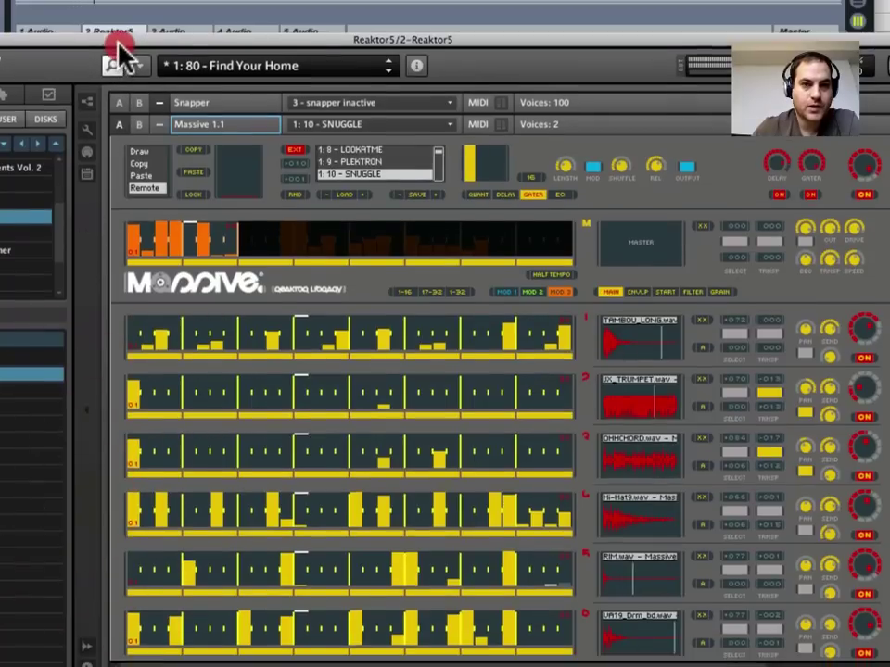
pyautogui.click(118, 52)
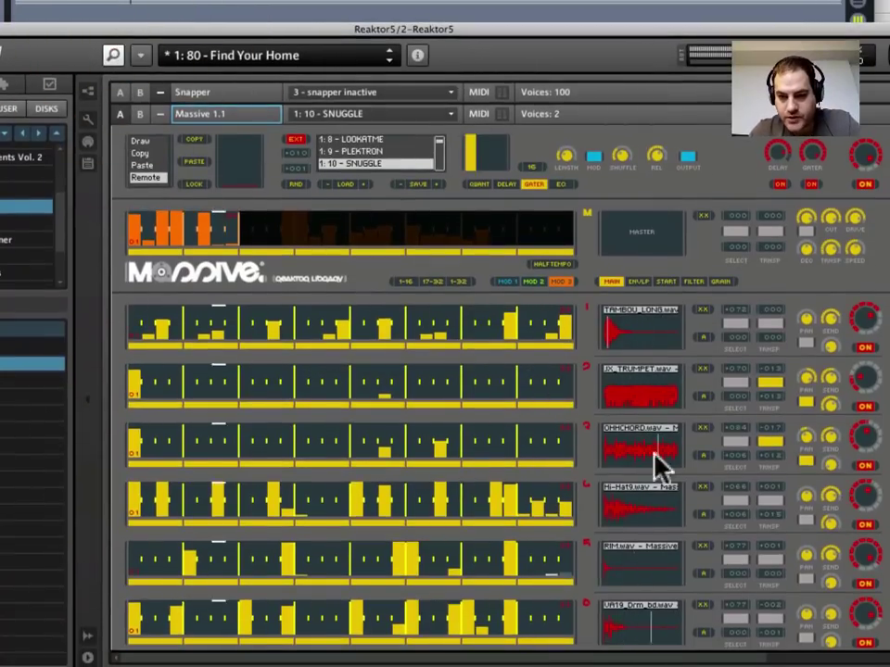
# - Switch the RIM drum lane (channel 5) off and back on
pyautogui.click(863, 584)
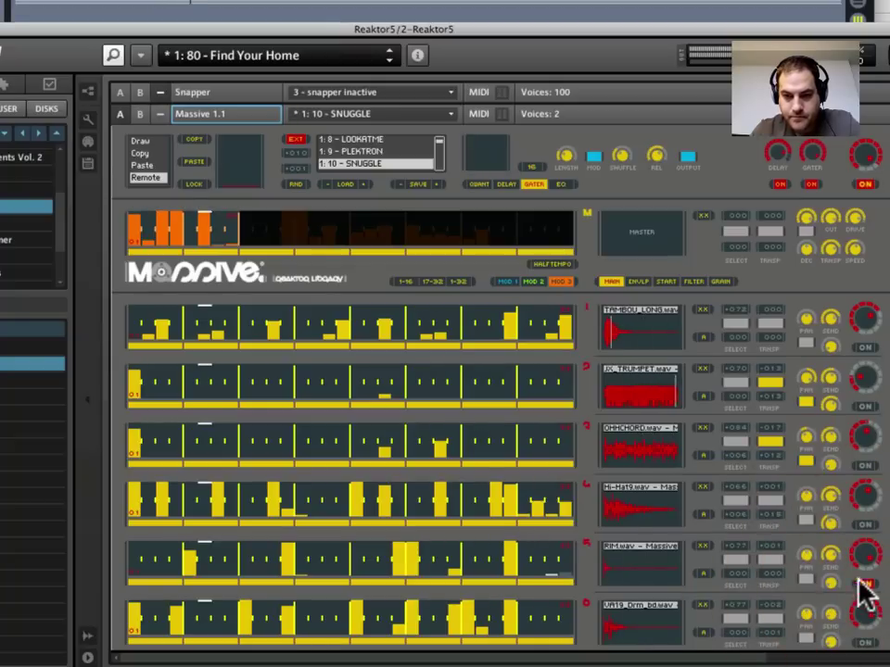
pyautogui.click(862, 586)
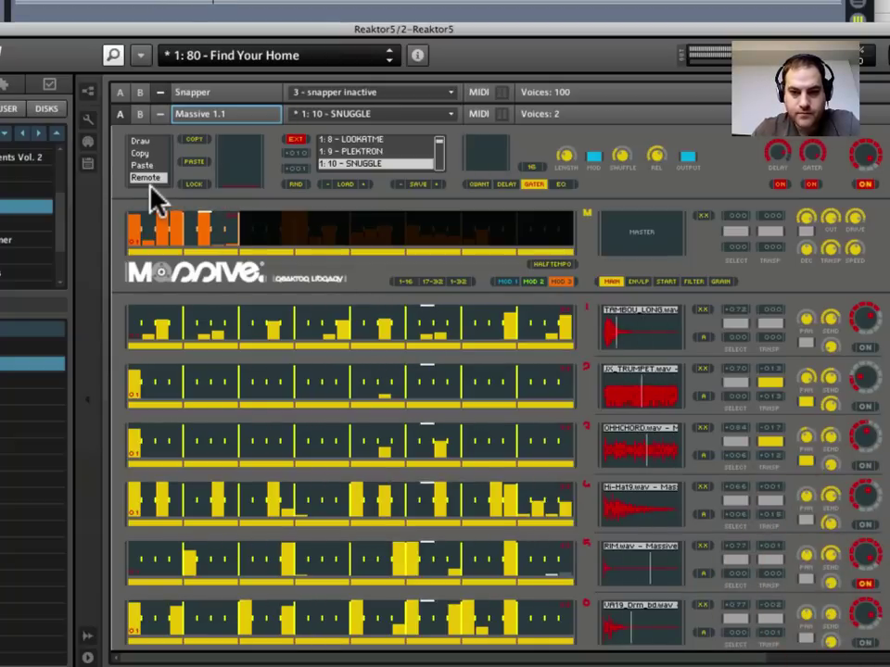
pyautogui.click(146, 43)
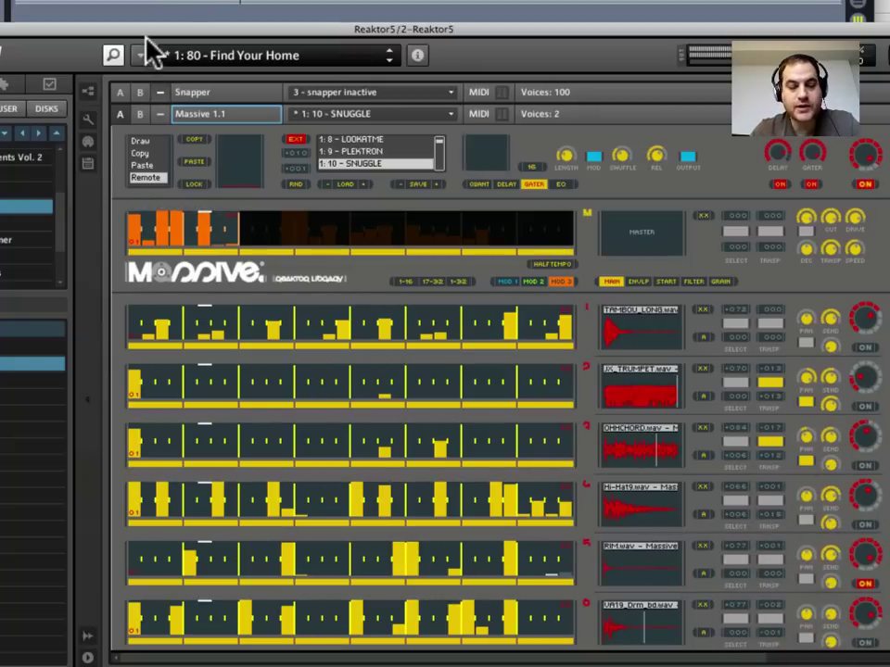
pyautogui.click(144, 48)
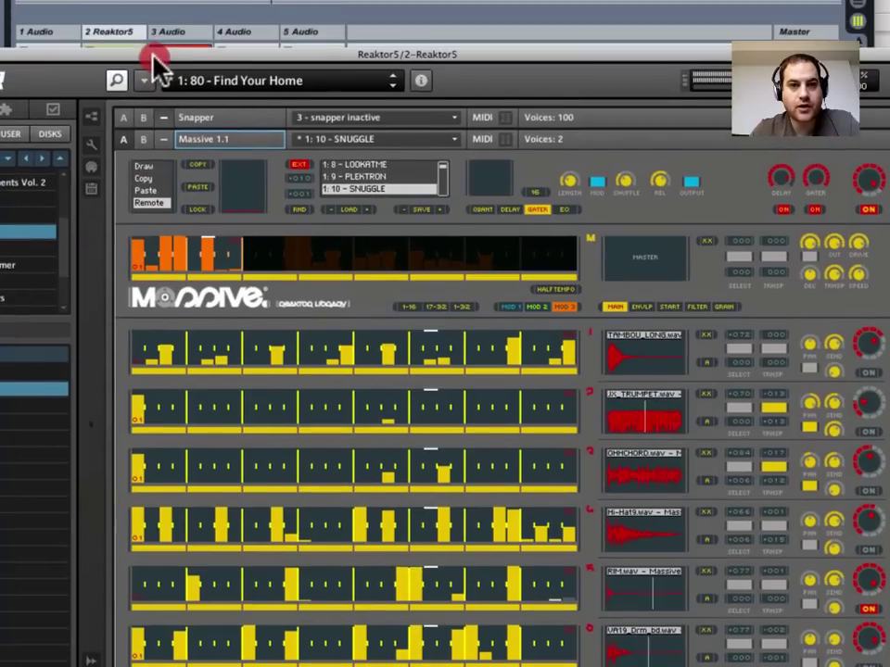
# - Unsolo the Reaktor track 2 and adjust its pan knob
pyautogui.click(168, 42)
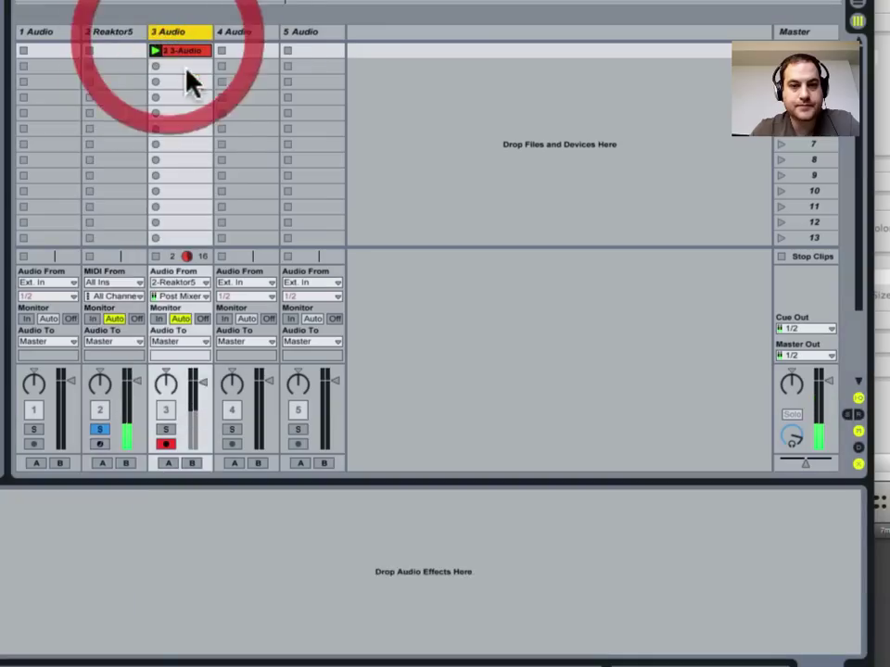
pyautogui.click(99, 430)
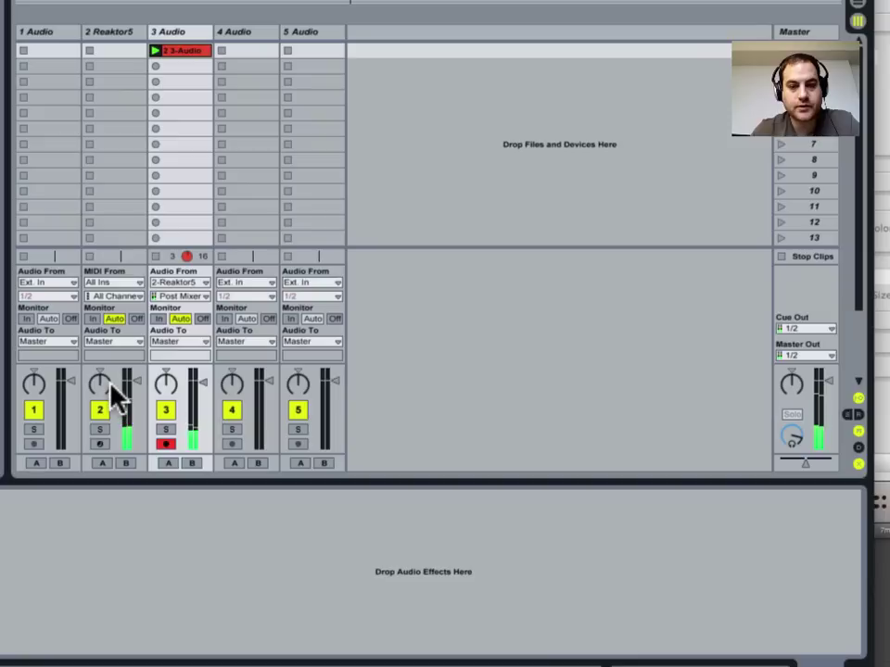
pyautogui.click(102, 383)
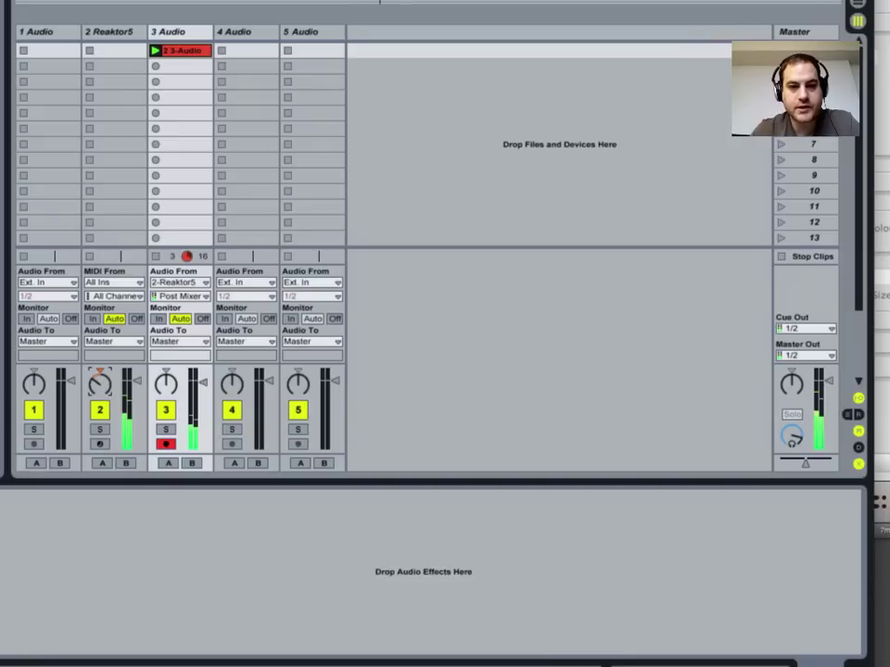
pyautogui.click(103, 380)
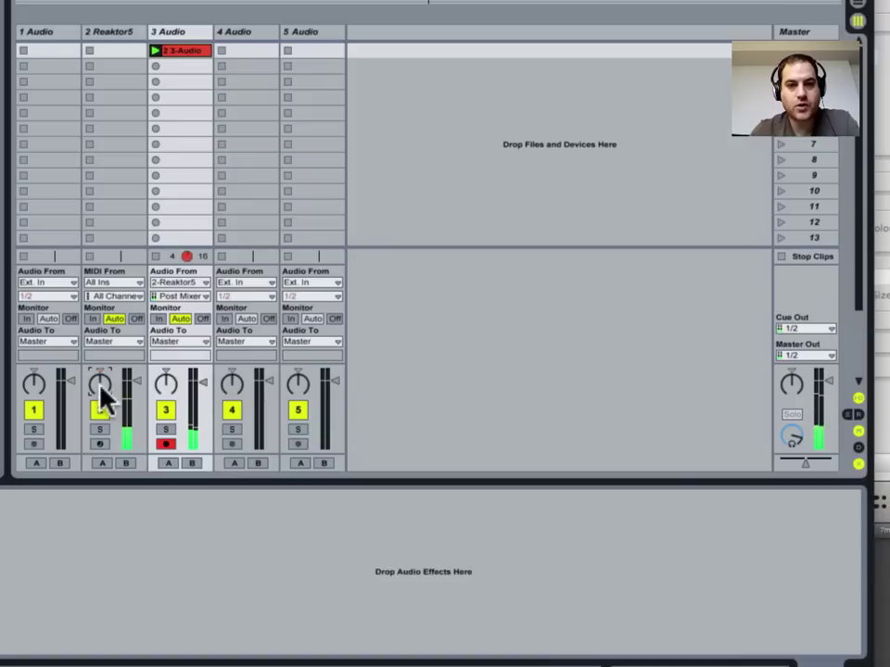
# - Set track 3 to No Input and track 4 to 2-Reaktor5 Post Mixer with Monitor In
pyautogui.click(182, 284)
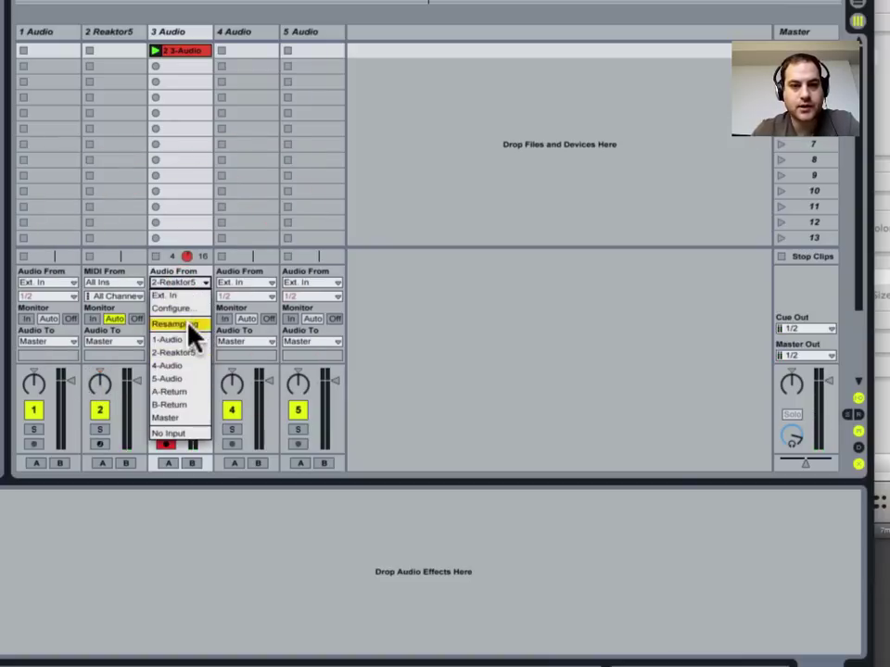
pyautogui.click(196, 433)
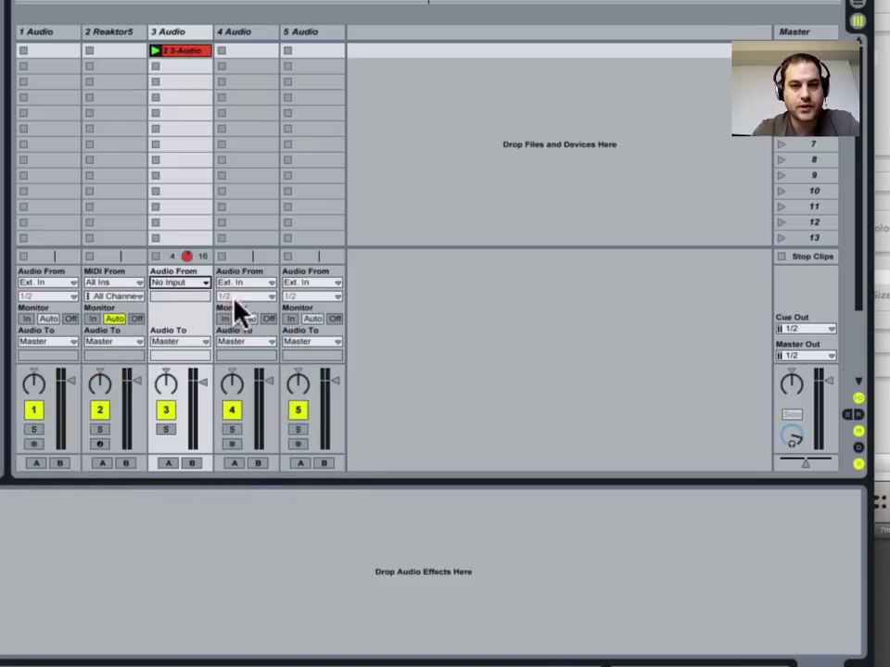
pyautogui.click(235, 283)
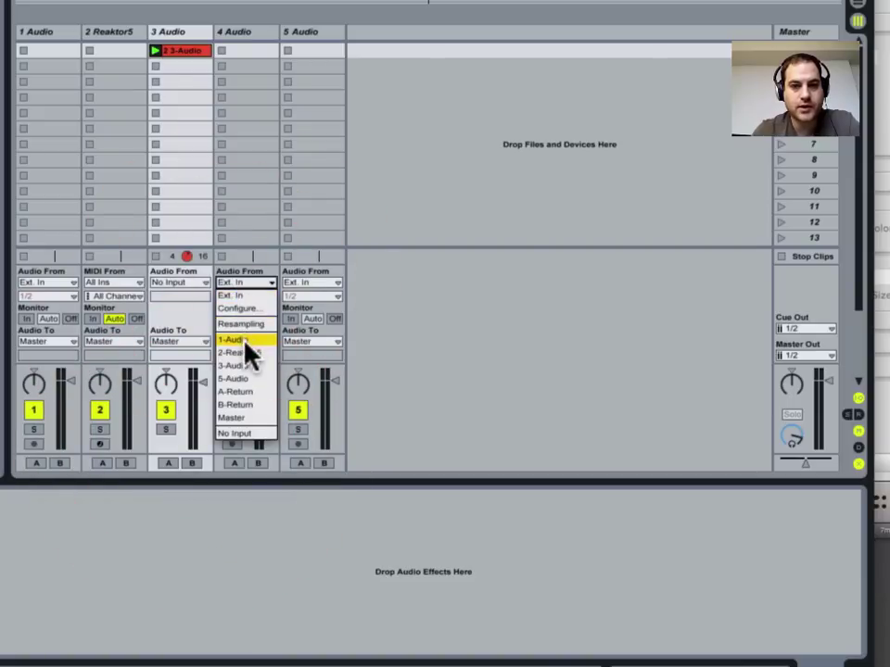
pyautogui.click(249, 353)
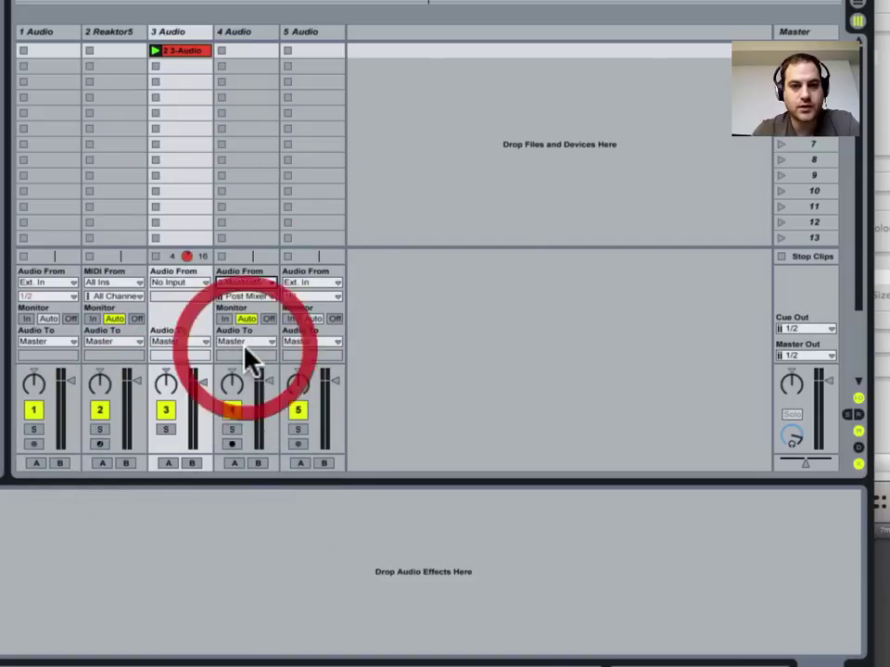
pyautogui.click(247, 295)
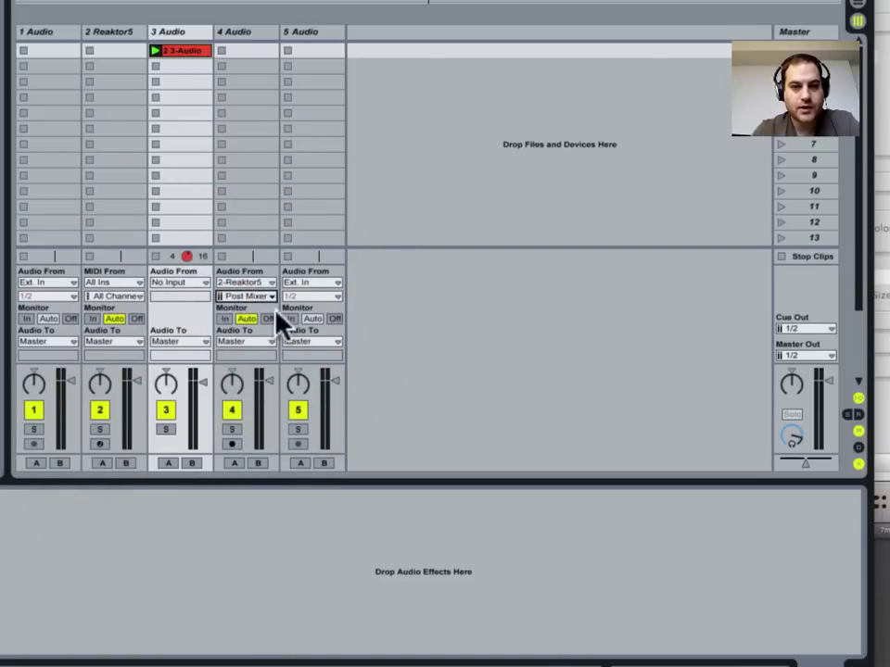
pyautogui.click(224, 318)
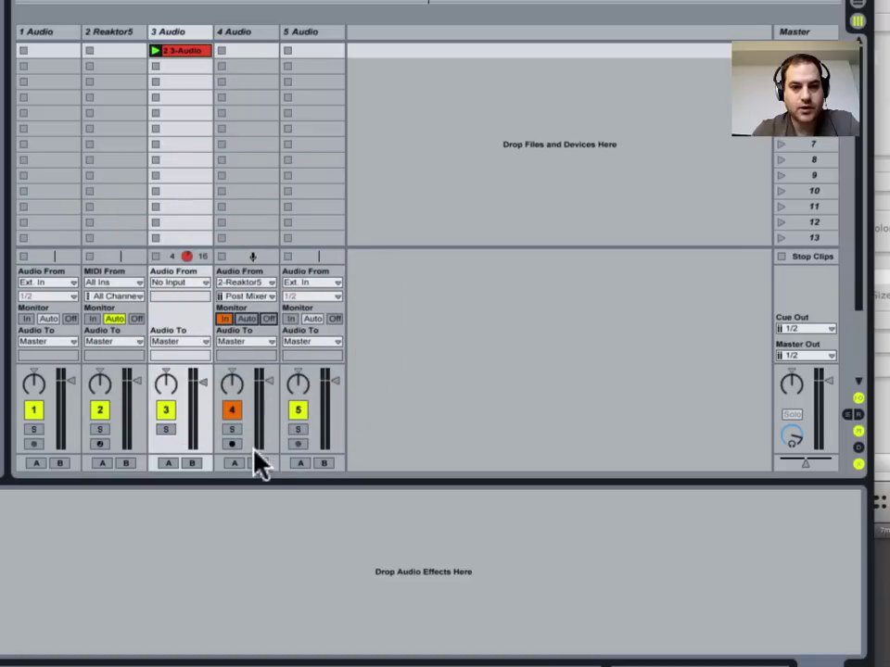
# - Arm track 4 and record the loop as clip '1 4-Audio' in its first slot
pyautogui.click(234, 445)
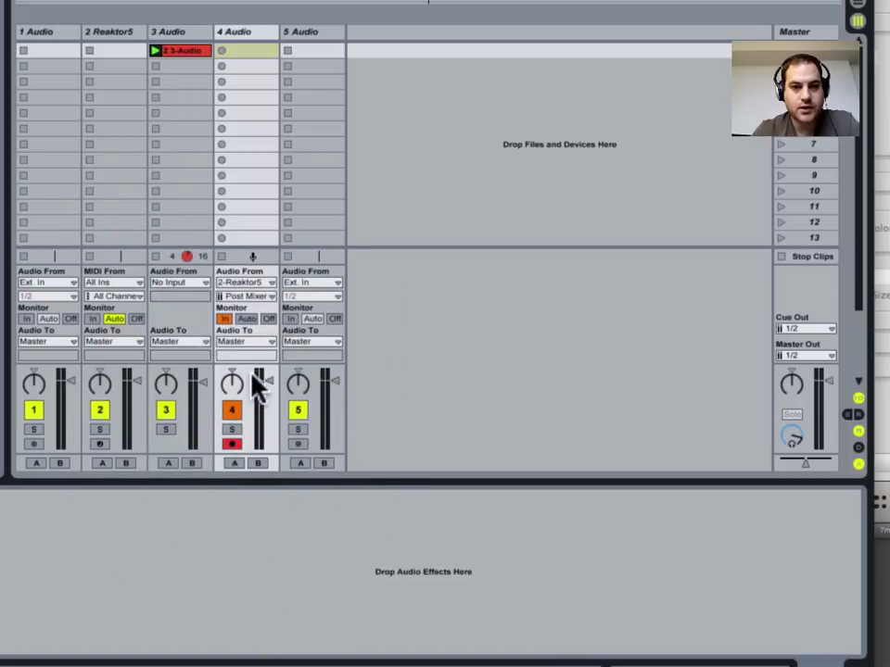
pyautogui.click(221, 51)
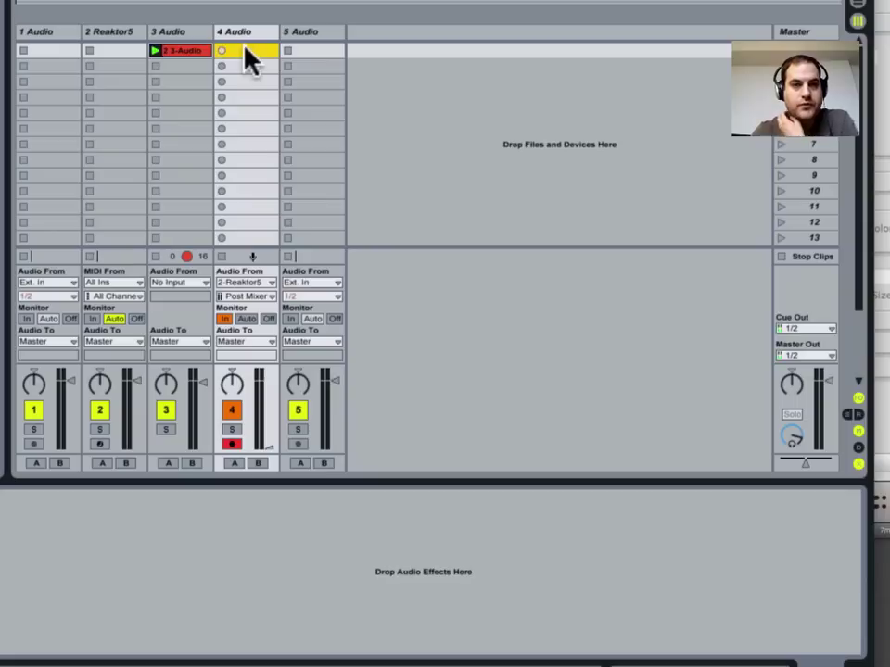
pyautogui.click(247, 51)
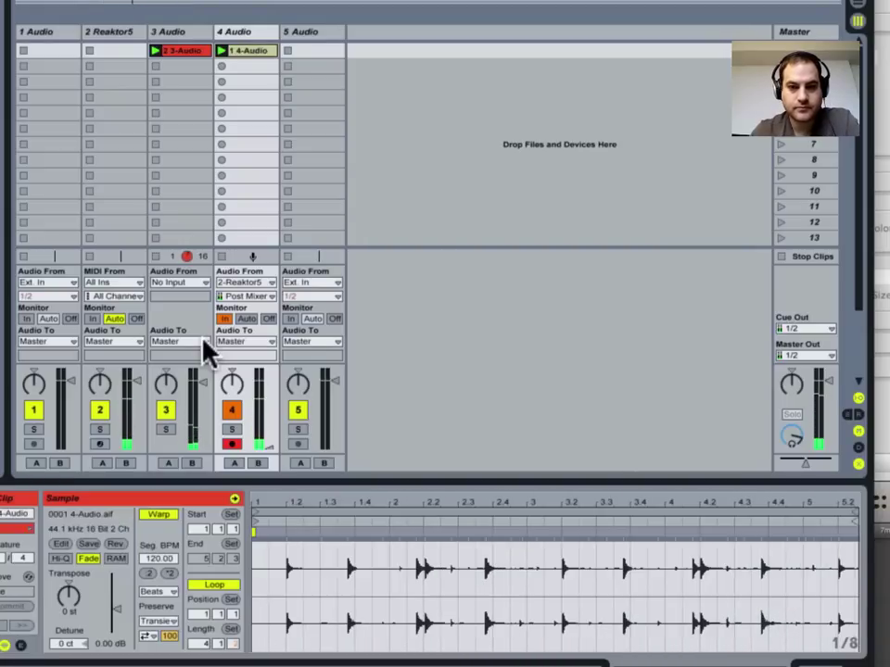
# - Trim the 4-Audio clip's loop to end at bar 5, a length of 4.0.0
pyautogui.click(236, 50)
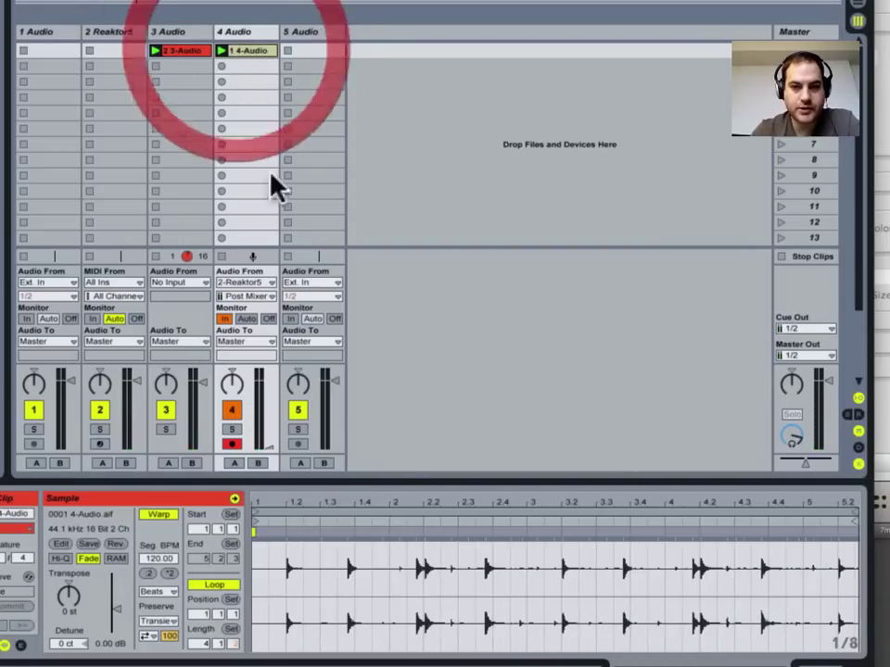
pyautogui.click(770, 512)
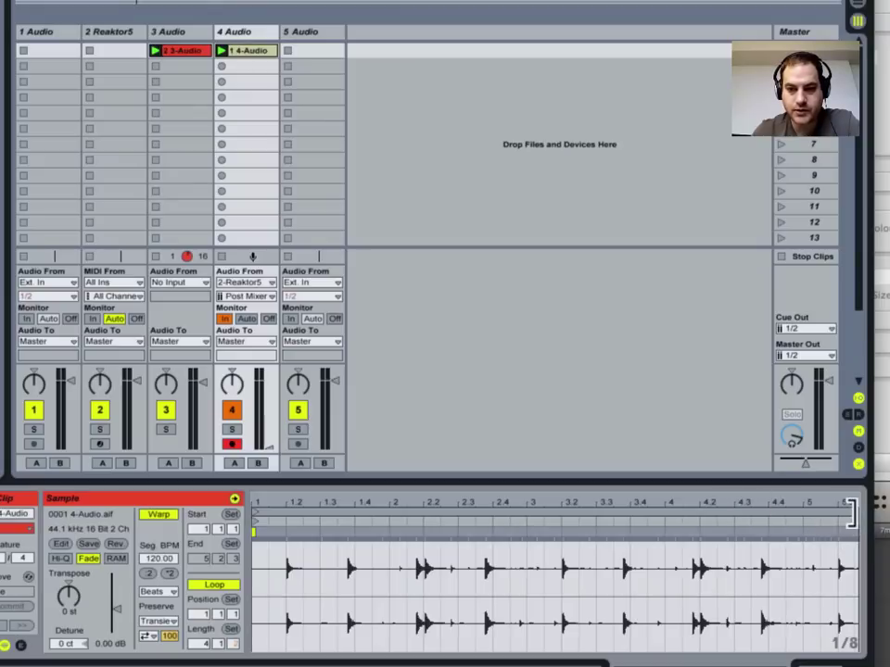
pyautogui.moveTo(850, 512); pyautogui.dragTo(802, 512)
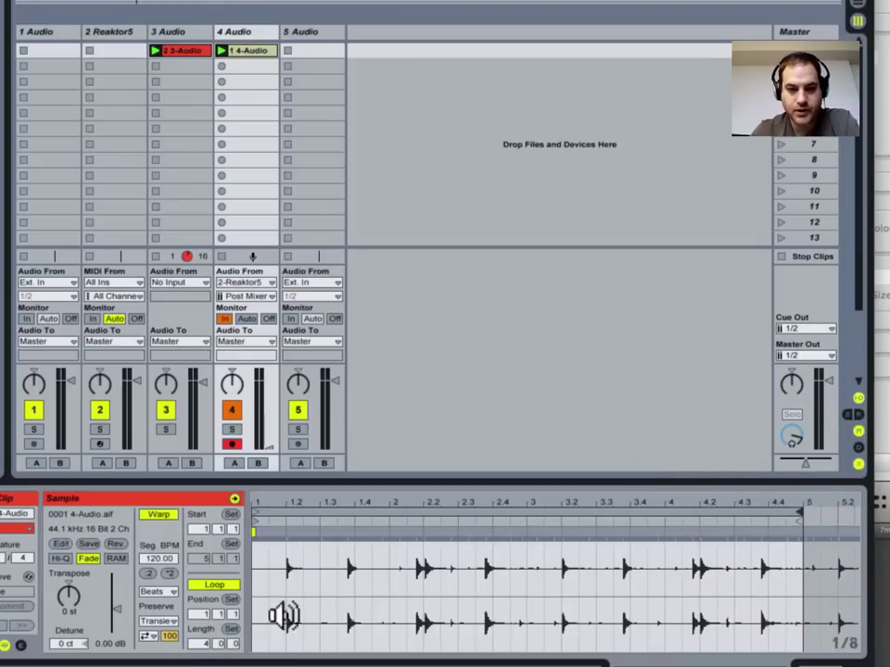
pyautogui.click(377, 507)
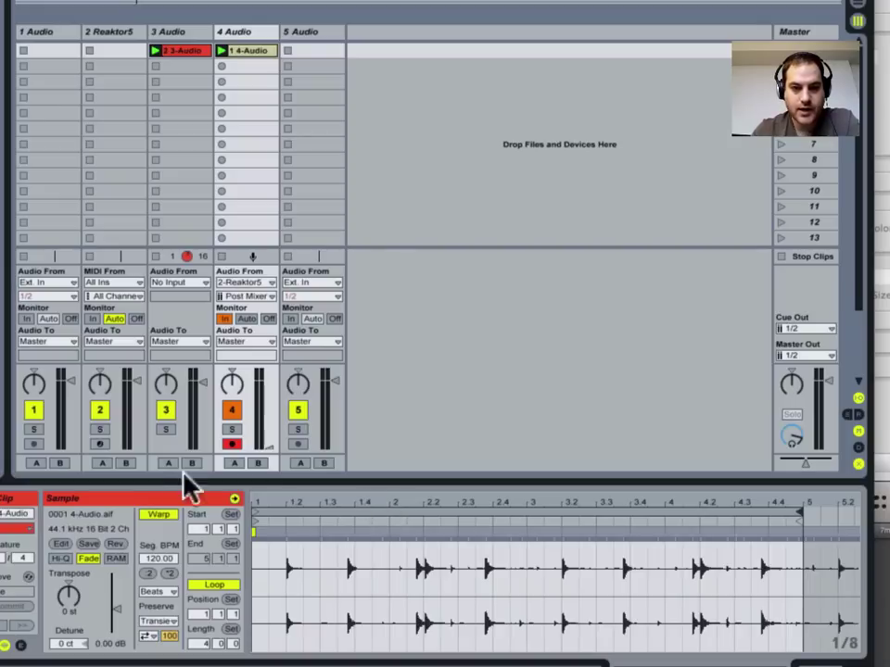
# - Set track 4 monitoring to Auto, raise its volume slightly, and deactivate track 2
pyautogui.click(246, 318)
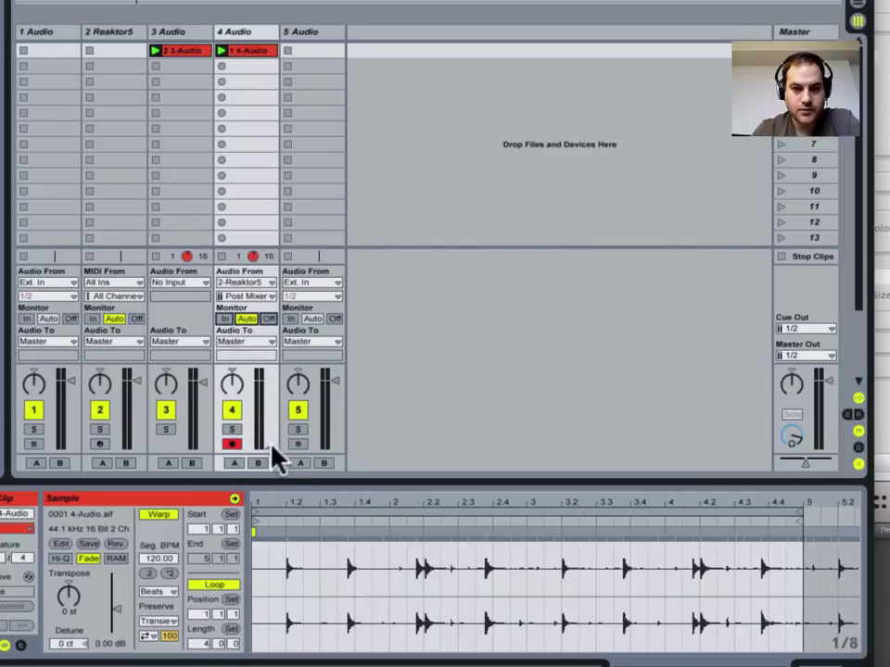
pyautogui.moveTo(268, 381); pyautogui.dragTo(268, 375)
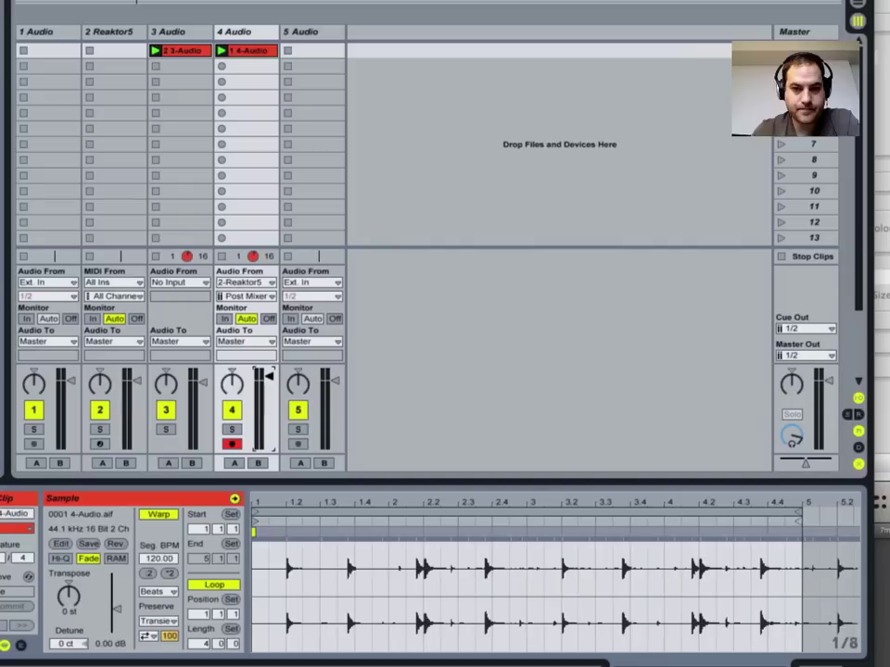
pyautogui.click(101, 410)
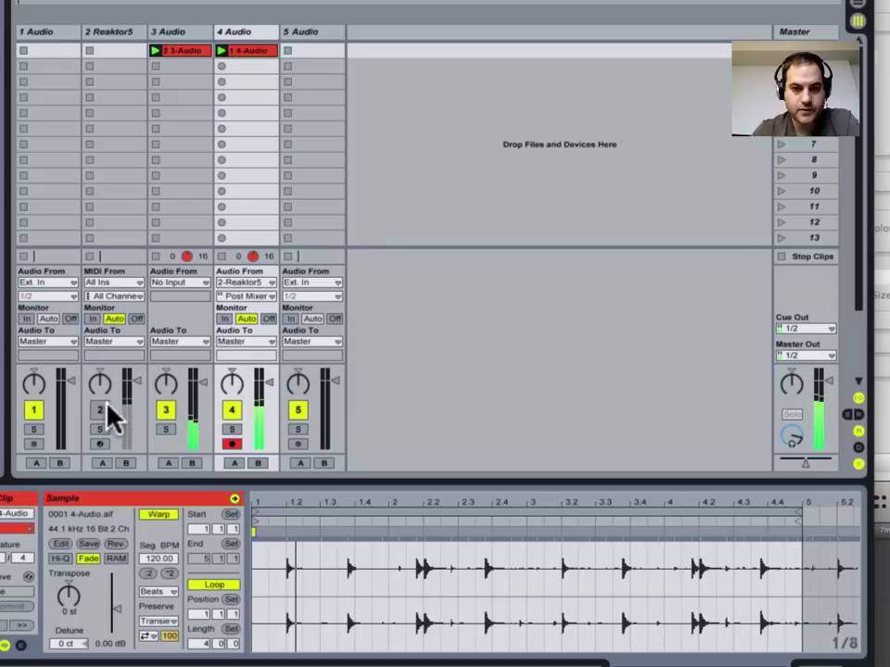
# - Adjust track 4's volume level
pyautogui.click(265, 380)
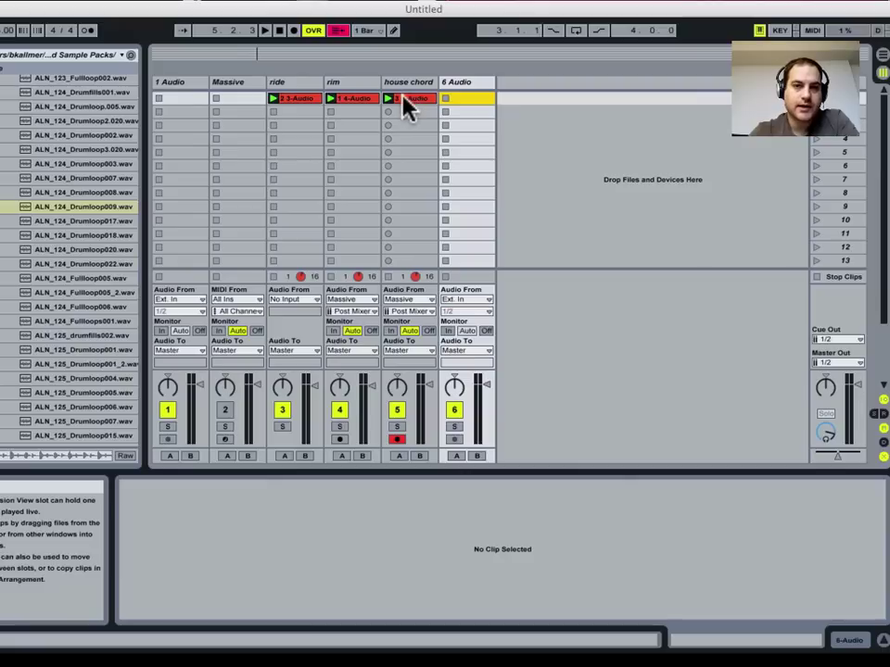
# - Inspect the Massive track's Reaktor5 plug-in window, then solo the house chord track and show its clip
pyautogui.click(253, 93)
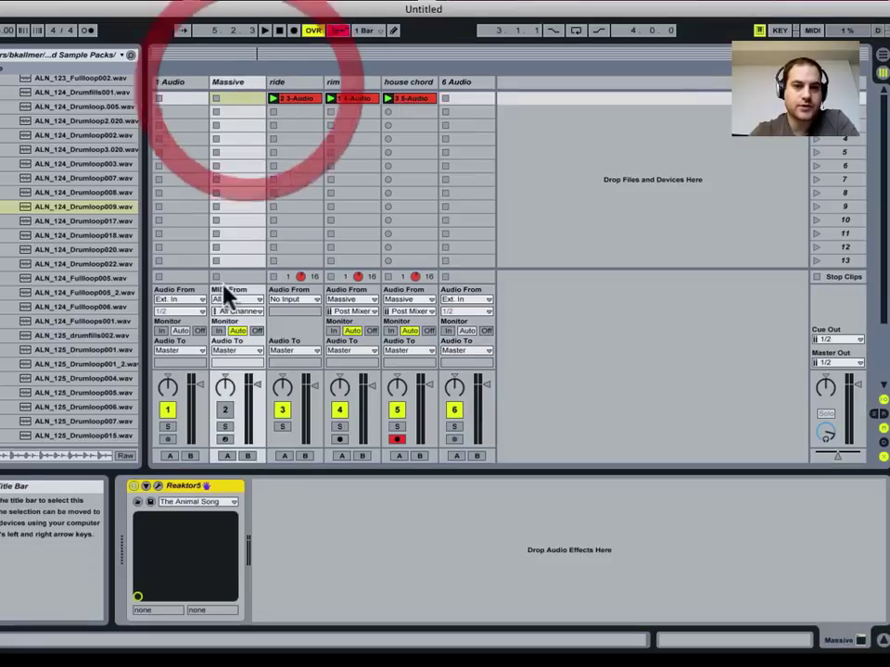
pyautogui.click(159, 488)
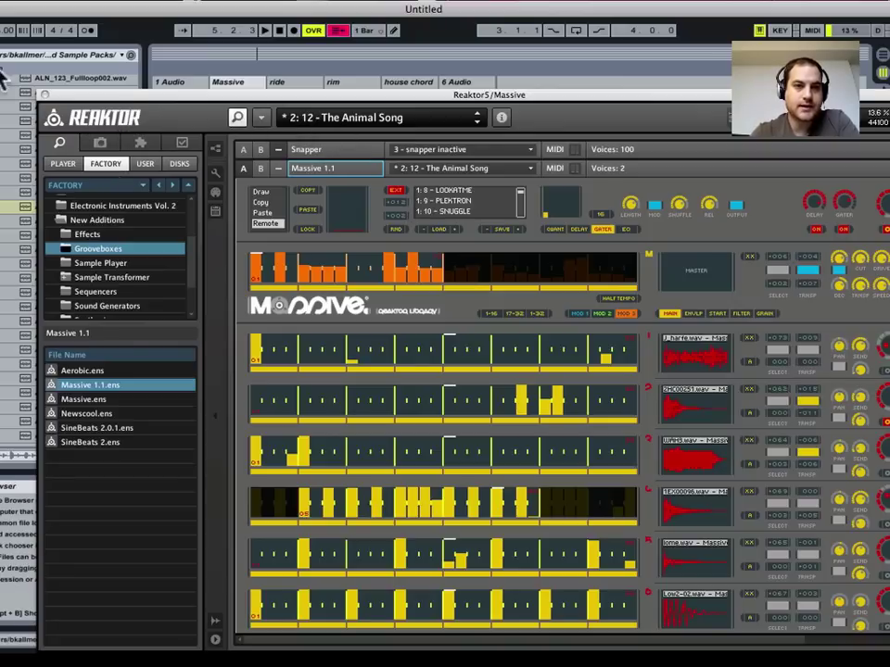
pyautogui.click(41, 95)
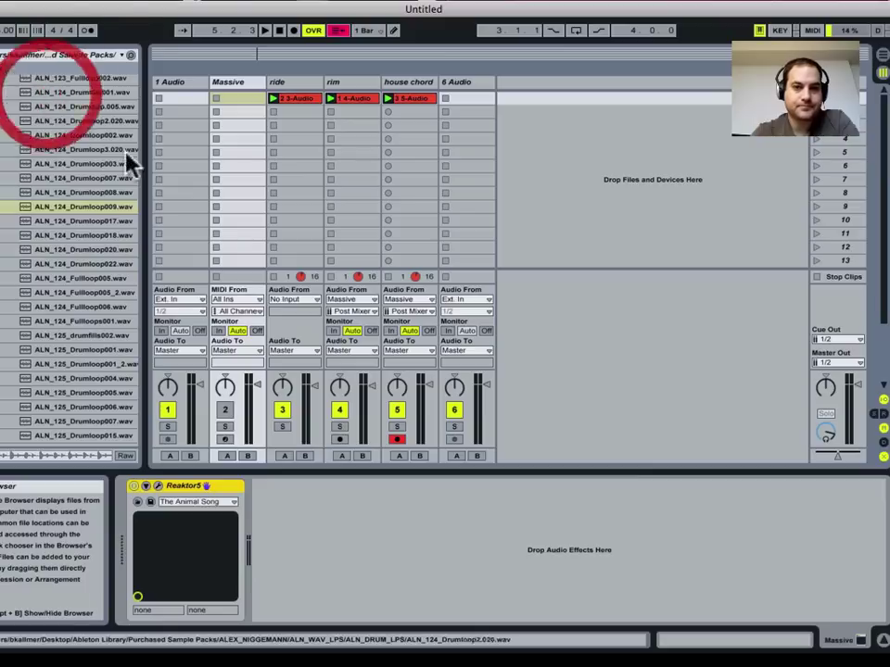
pyautogui.click(397, 427)
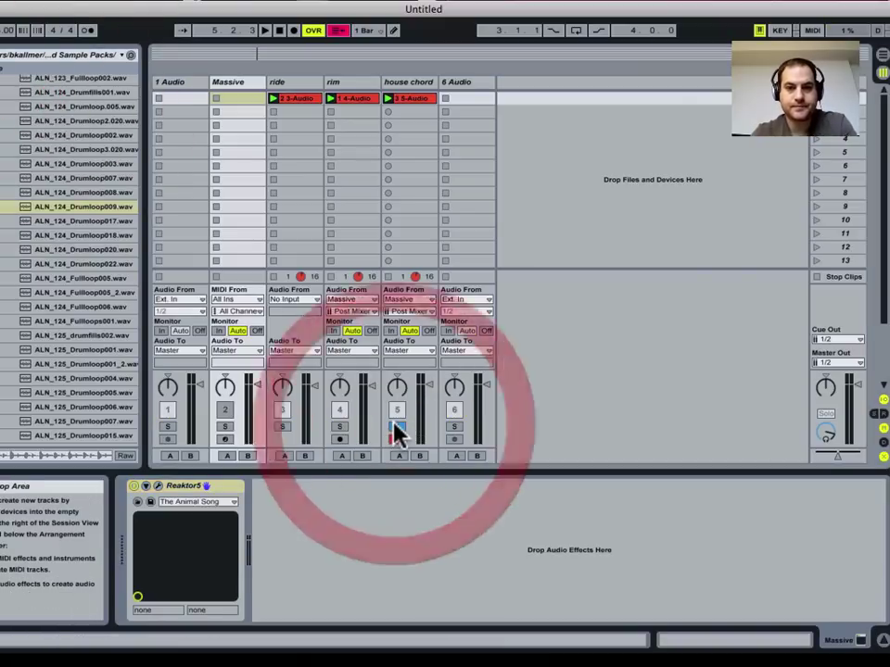
pyautogui.click(418, 100)
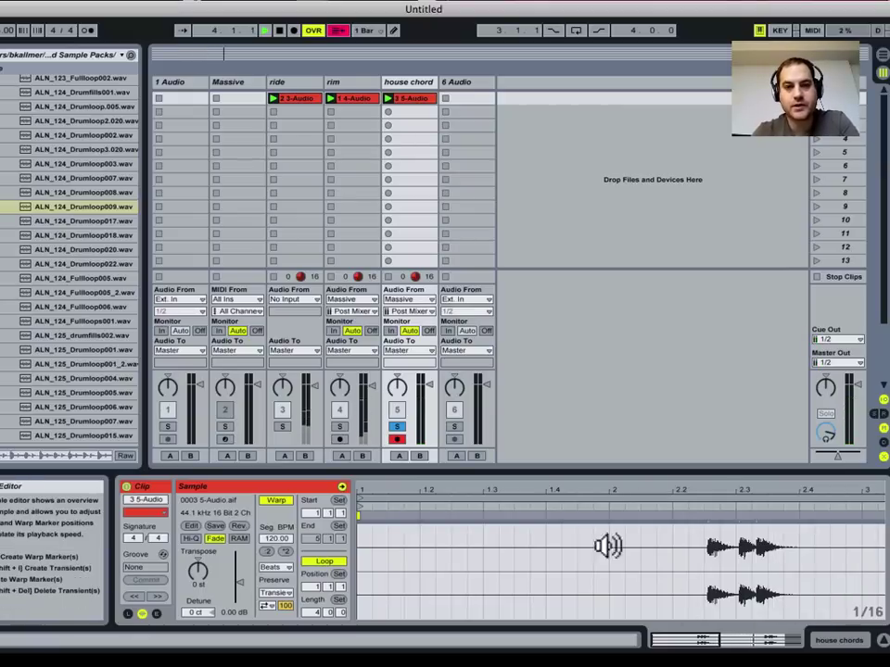
# - Unsolo the house chord track, stop playback and scroll the browser up to ALN_DRUM_LPS
pyautogui.click(398, 427)
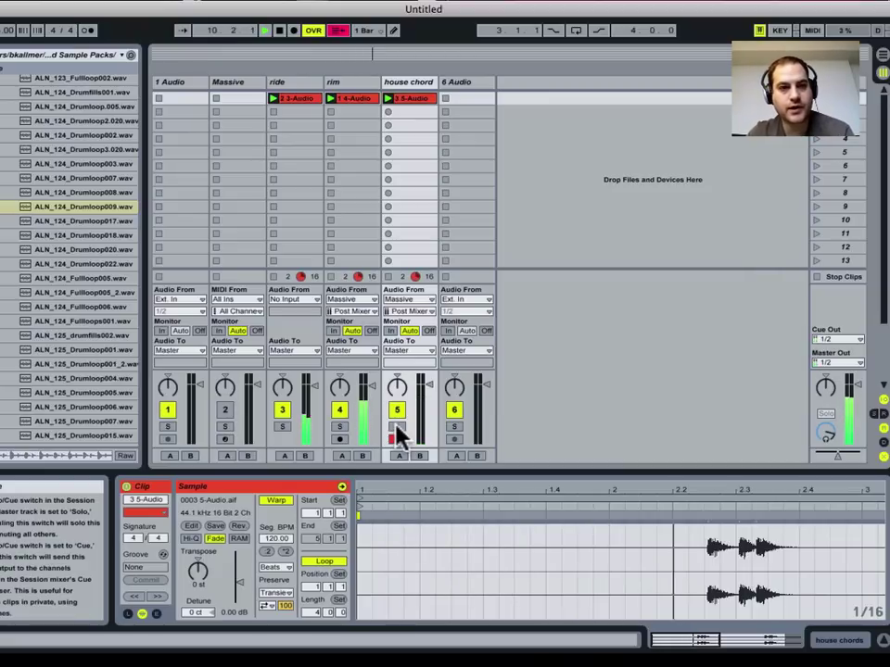
pyautogui.press('space')
pyautogui.scroll(5, 10, 252)
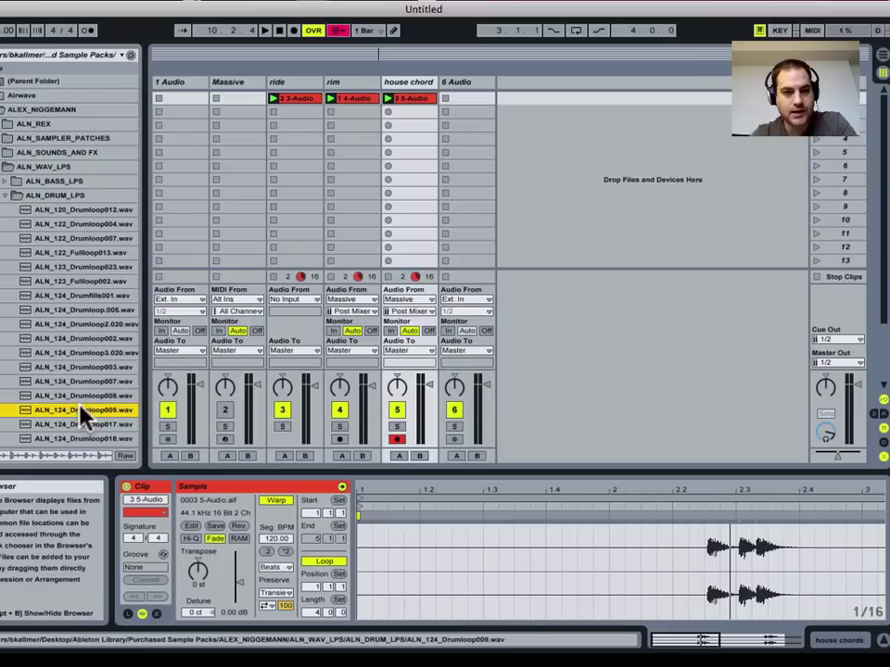
# - Place ALN_124_Drumloop009.wav in track 6's first clip slot and launch Scene 1
pyautogui.moveTo(82, 414); pyautogui.dragTo(478, 99)
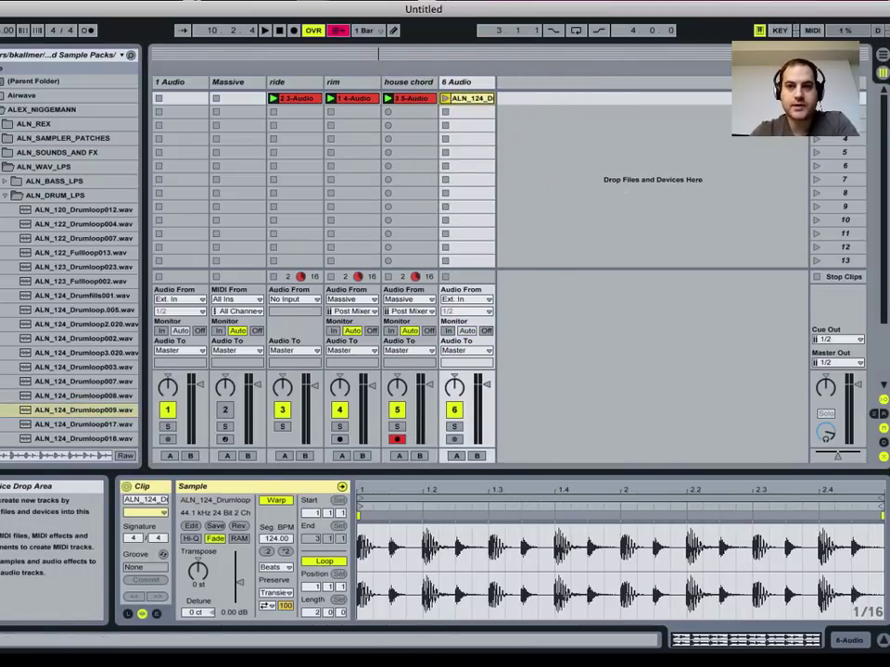
pyautogui.click(815, 97)
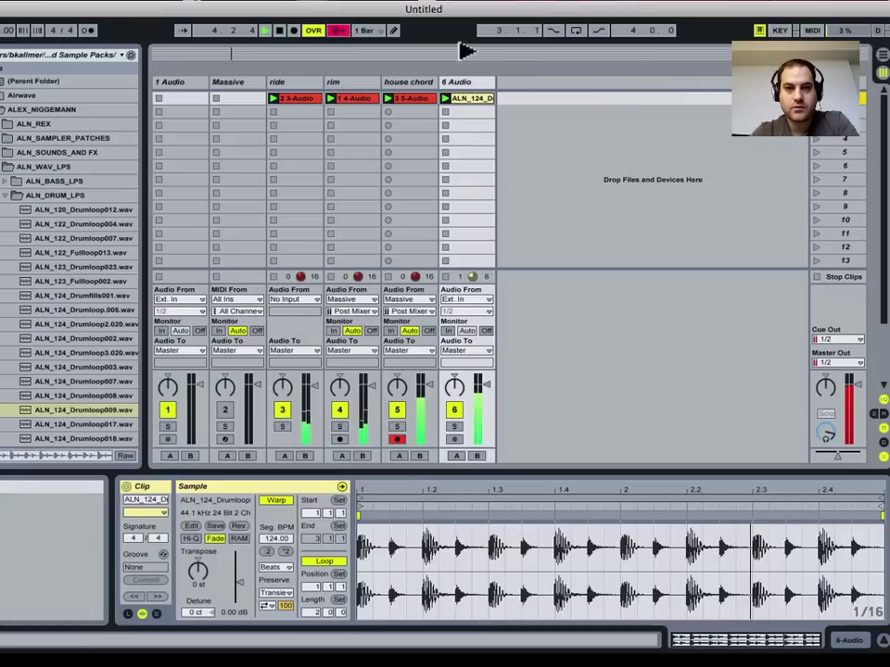
# - Zoom into the house chord clip's waveform and move its start marker to 1.2.4
pyautogui.click(424, 99)
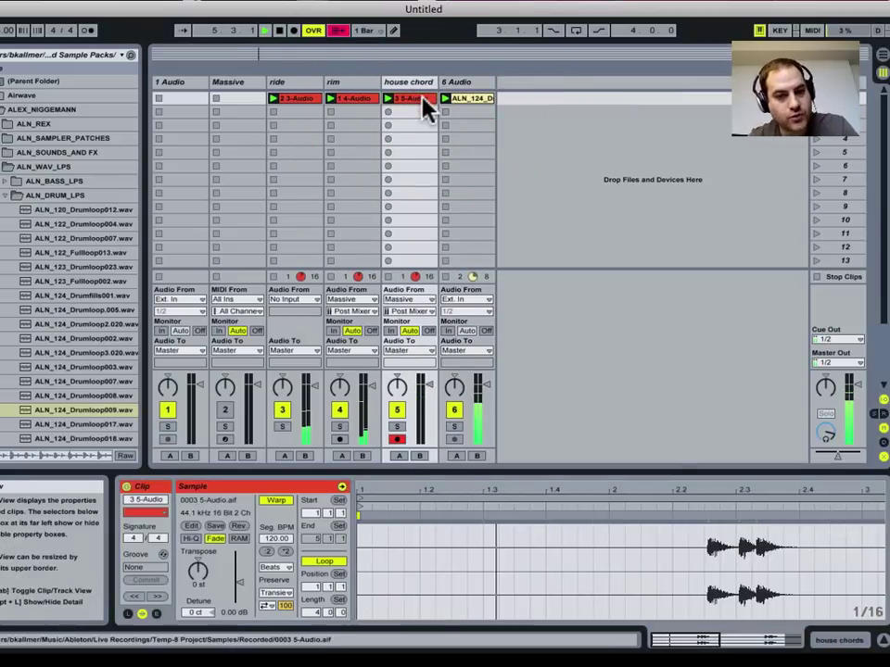
pyautogui.moveTo(378, 494); pyautogui.dragTo(406, 505)
pyautogui.click(361, 507)
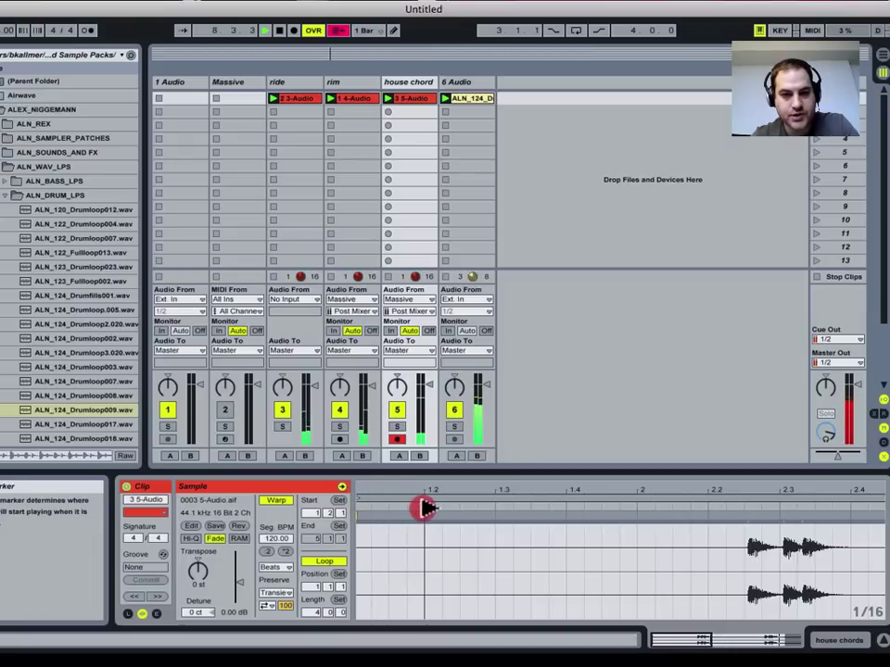
pyautogui.click(421, 507)
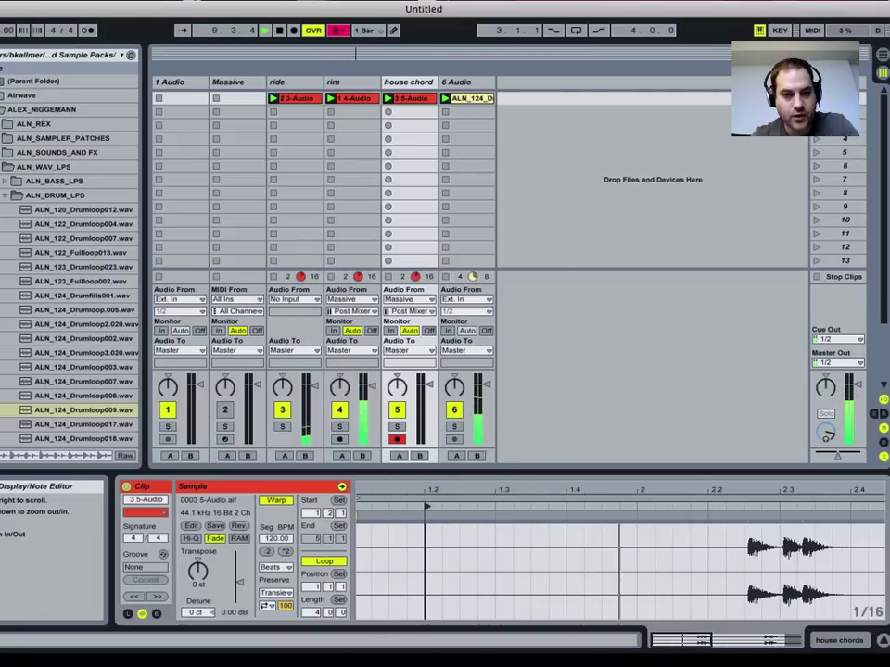
pyautogui.moveTo(428, 491)
pyautogui.mouseDown()
pyautogui.moveTo(428, 523)
pyautogui.moveTo(431, 503)
pyautogui.moveTo(636, 544)
pyautogui.moveTo(721, 538)
pyautogui.mouseUp()
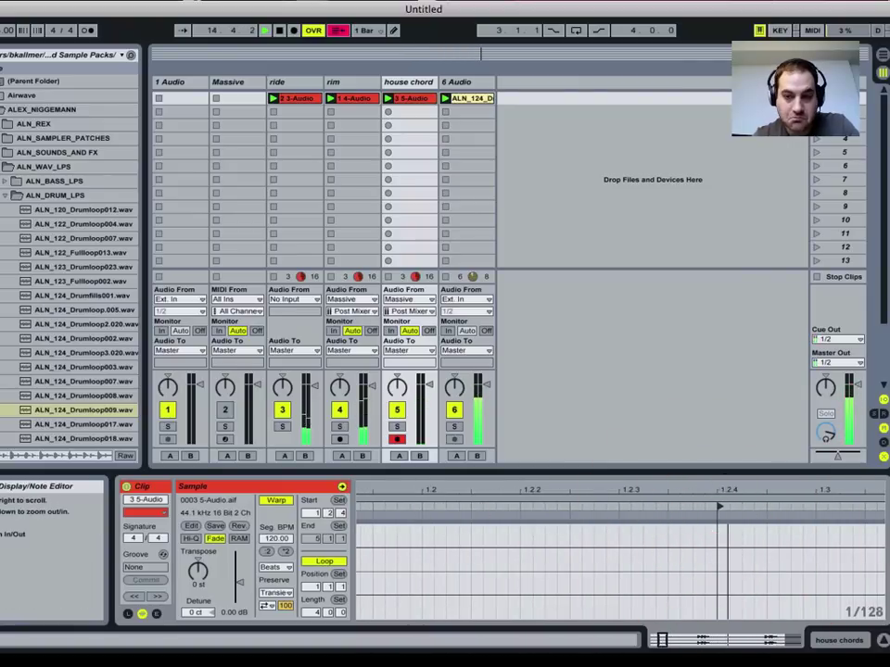
pyautogui.moveTo(730, 486); pyautogui.dragTo(730, 505)
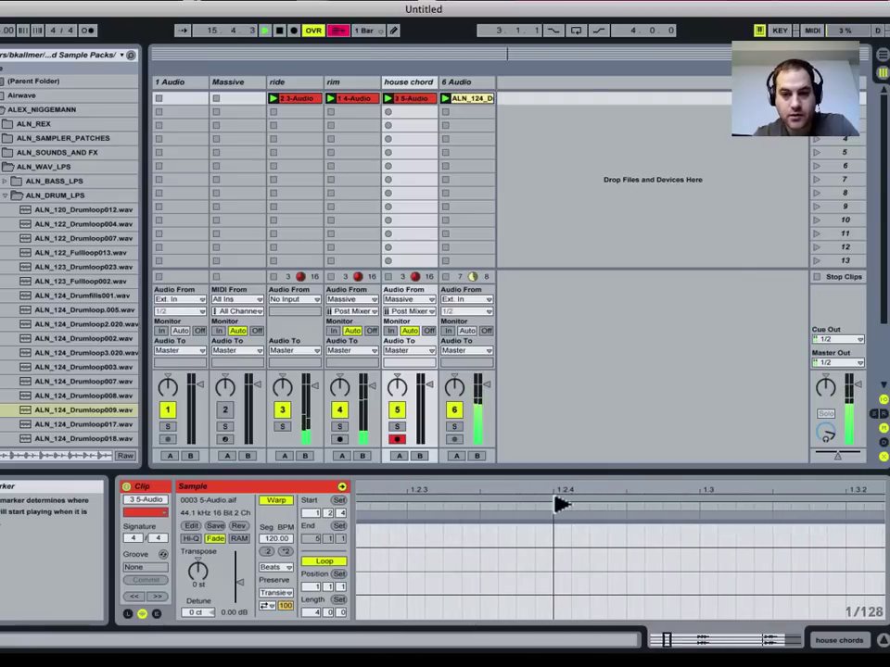
pyautogui.moveTo(575, 492)
pyautogui.mouseDown()
pyautogui.moveTo(550, 510)
pyautogui.moveTo(568, 517)
pyautogui.moveTo(580, 488)
pyautogui.moveTo(574, 515)
pyautogui.mouseUp()
pyautogui.click(576, 490)
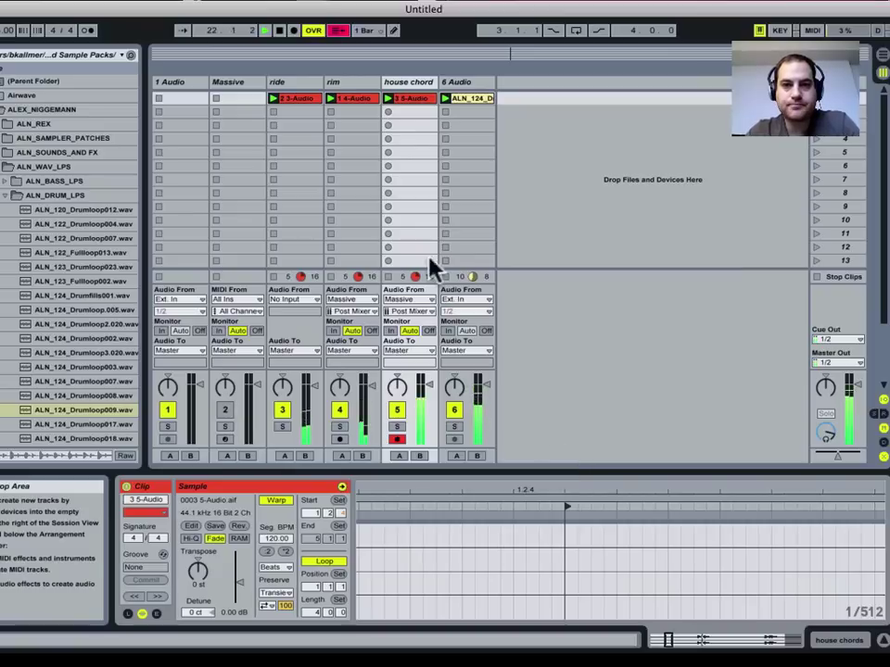
# - Drag the Reverb > Room > Ambience Medium preset onto the house chord track's device chain
pyautogui.click(403, 86)
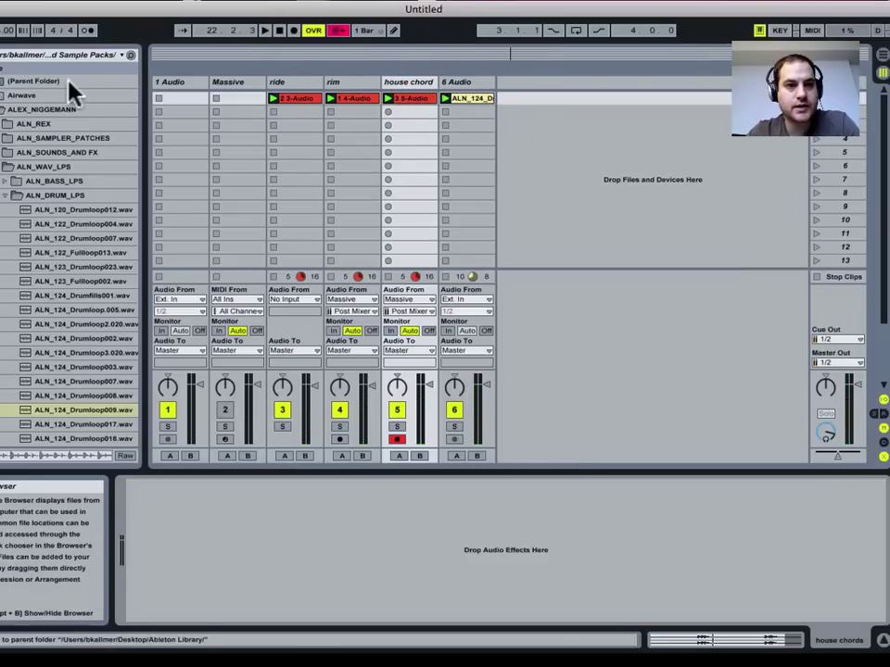
pyautogui.click(1, 56)
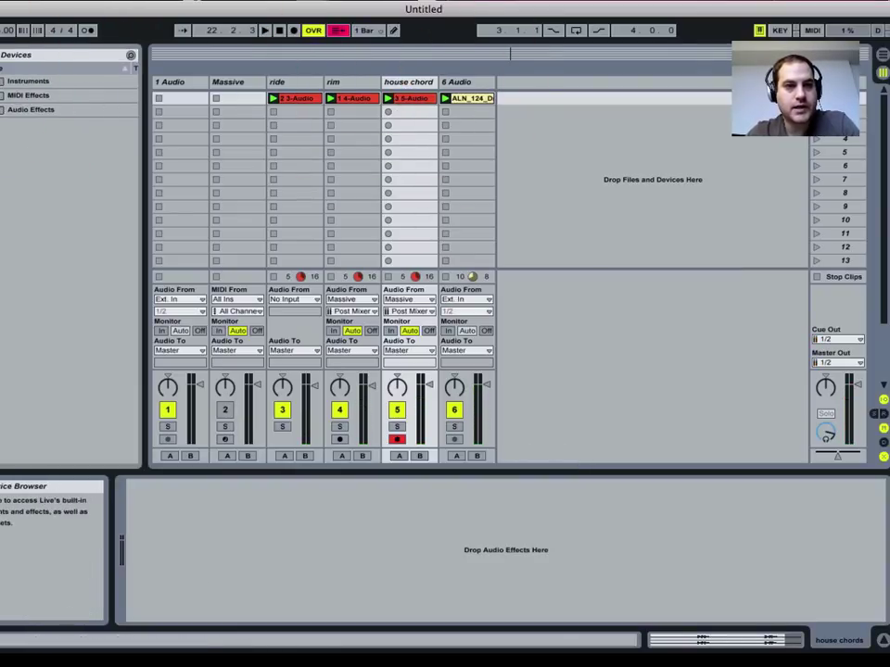
pyautogui.click(9, 109)
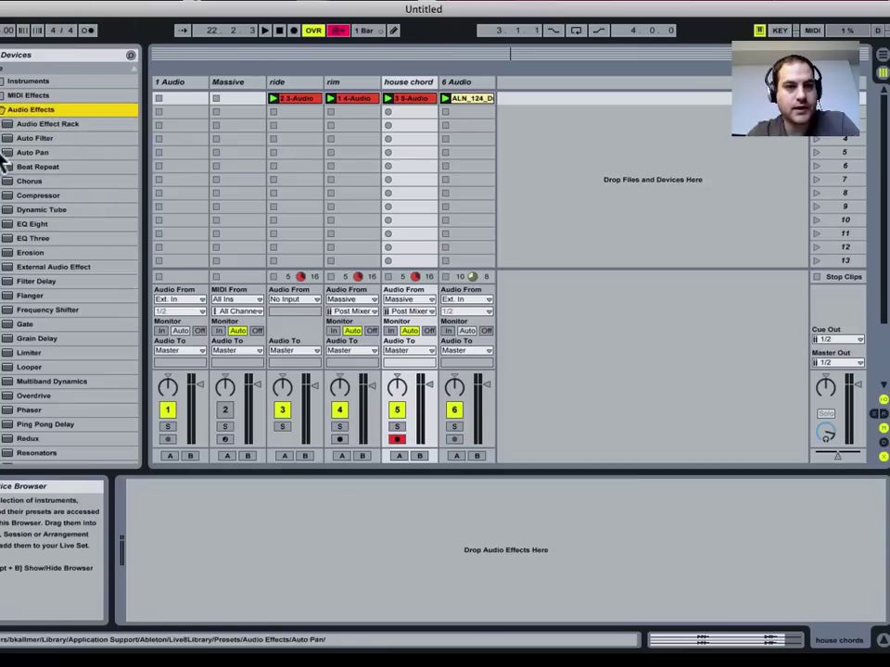
pyautogui.scroll(-3, 18, 362)
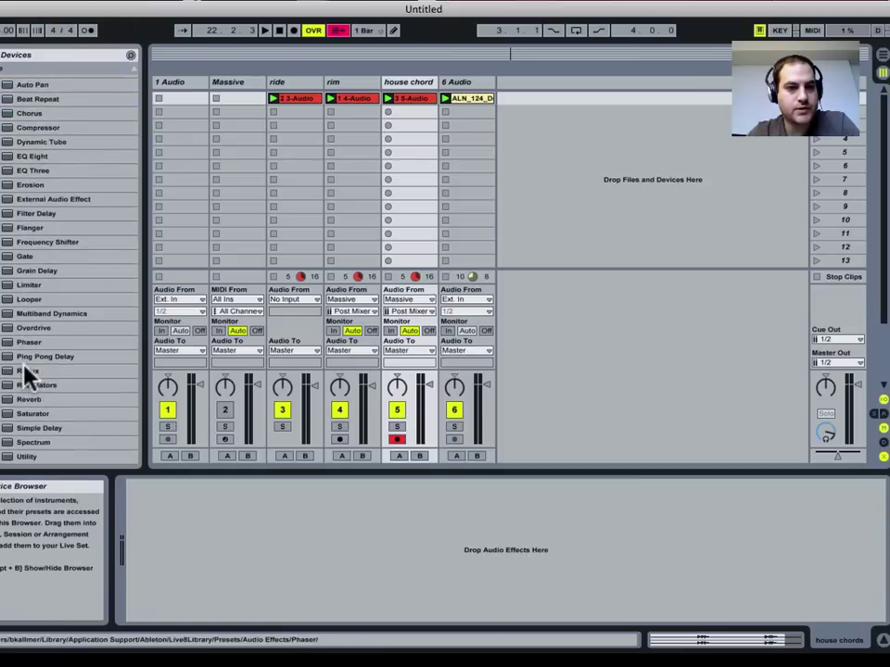
pyautogui.click(4, 400)
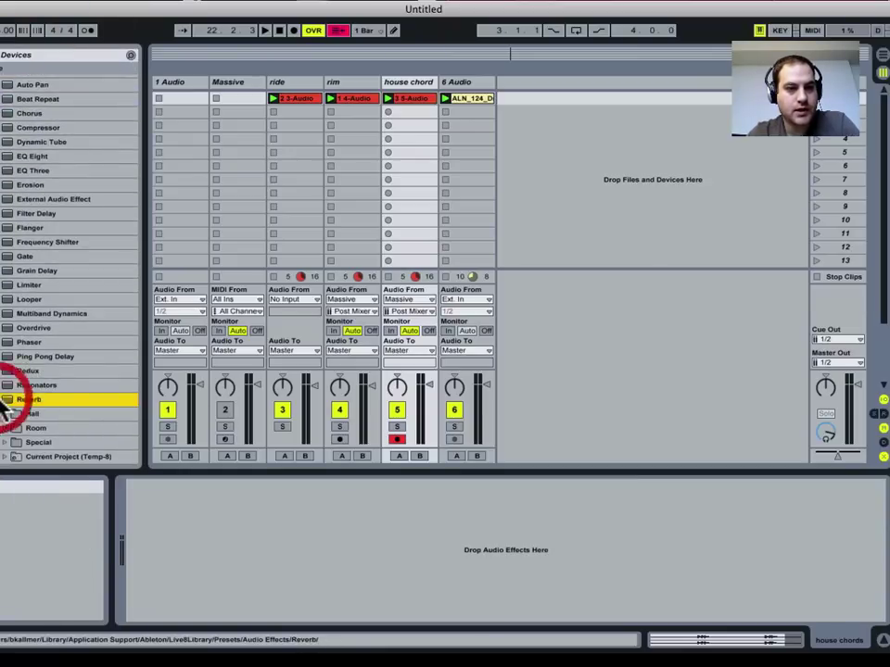
pyautogui.click(5, 415)
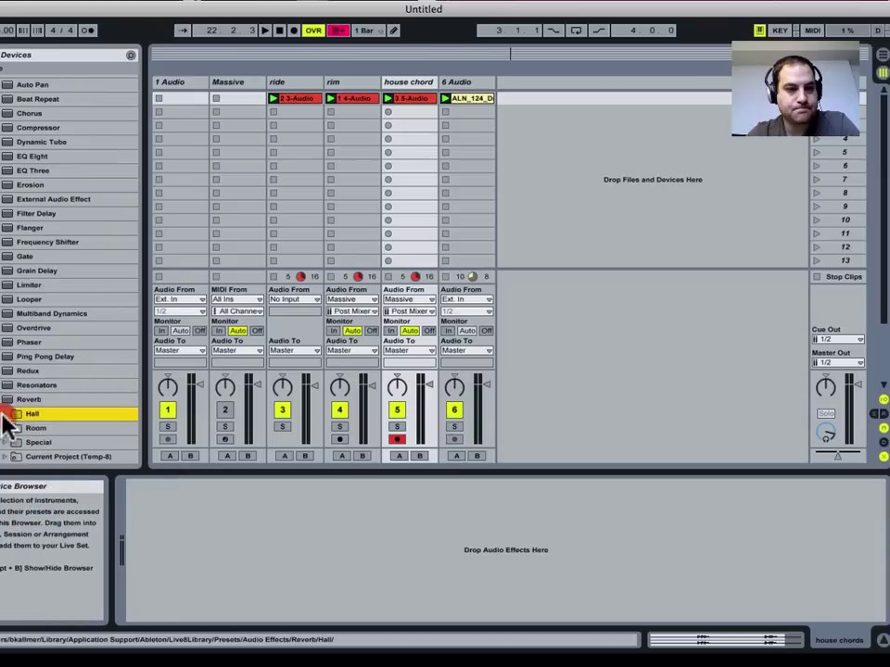
pyautogui.click(5, 415)
pyautogui.scroll(-10, 28, 421)
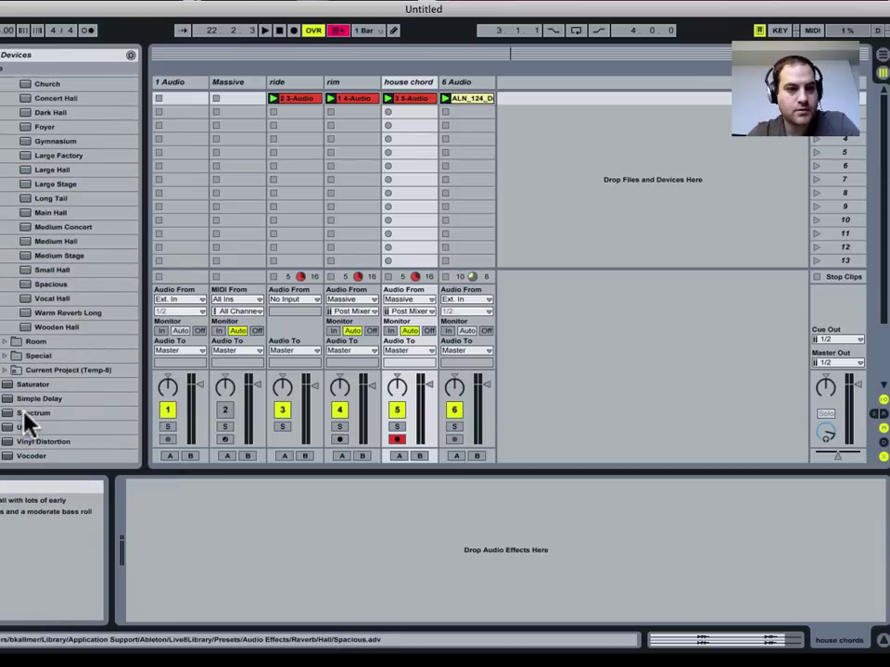
pyautogui.click(5, 341)
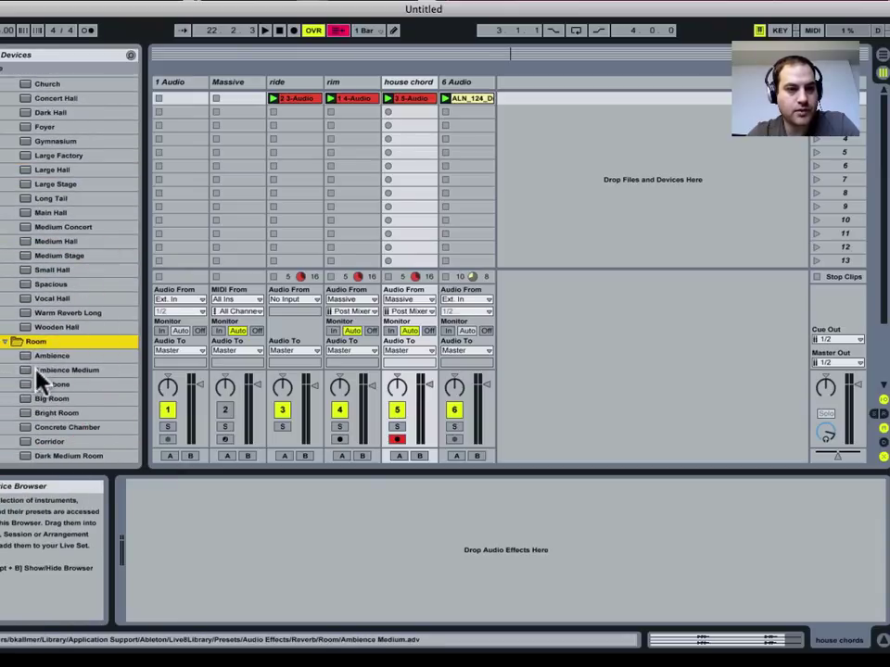
pyautogui.moveTo(37, 371); pyautogui.dragTo(233, 532)
# - During playback, swap the reverb to the Backbone preset and raise Dry/Wet from 50% to about 60%
pyautogui.press('space')
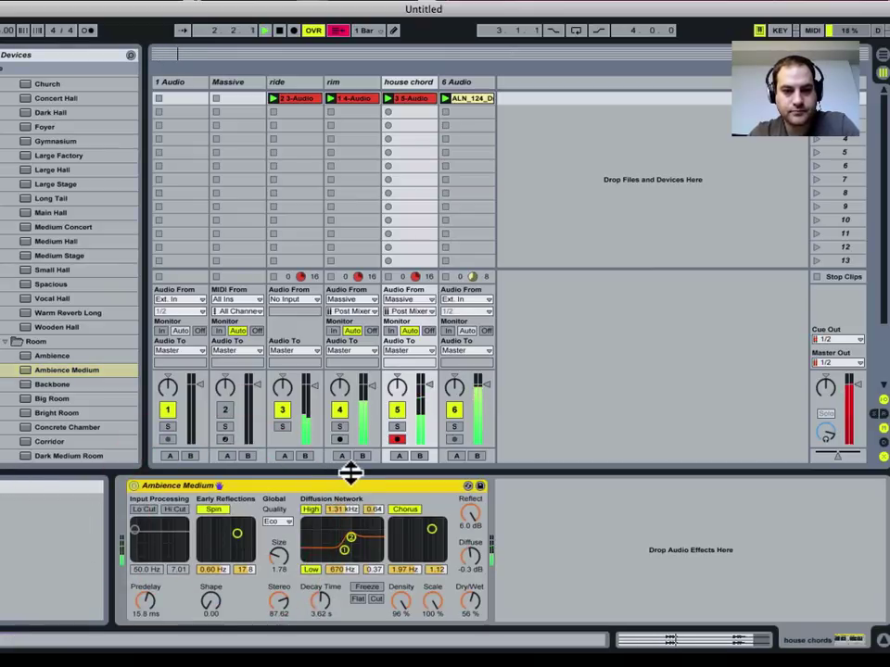
pyautogui.moveTo(463, 616); pyautogui.dragTo(466, 652)
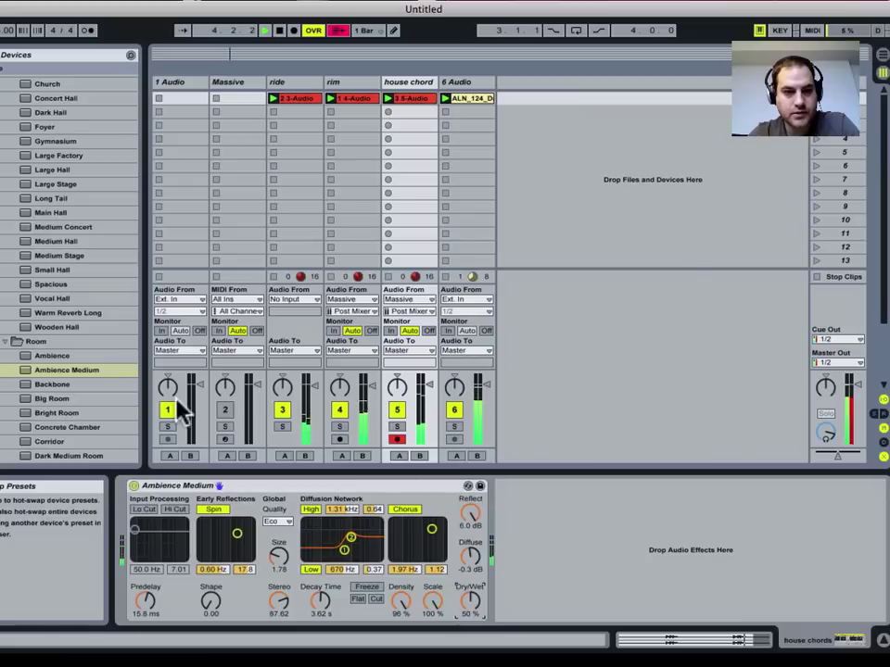
pyautogui.click(467, 485)
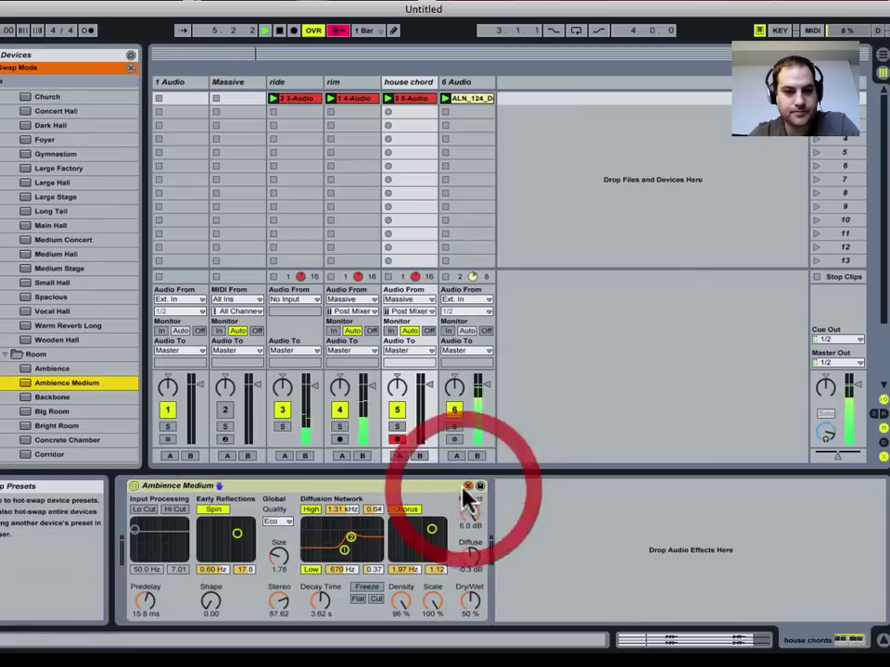
pyautogui.click(61, 398)
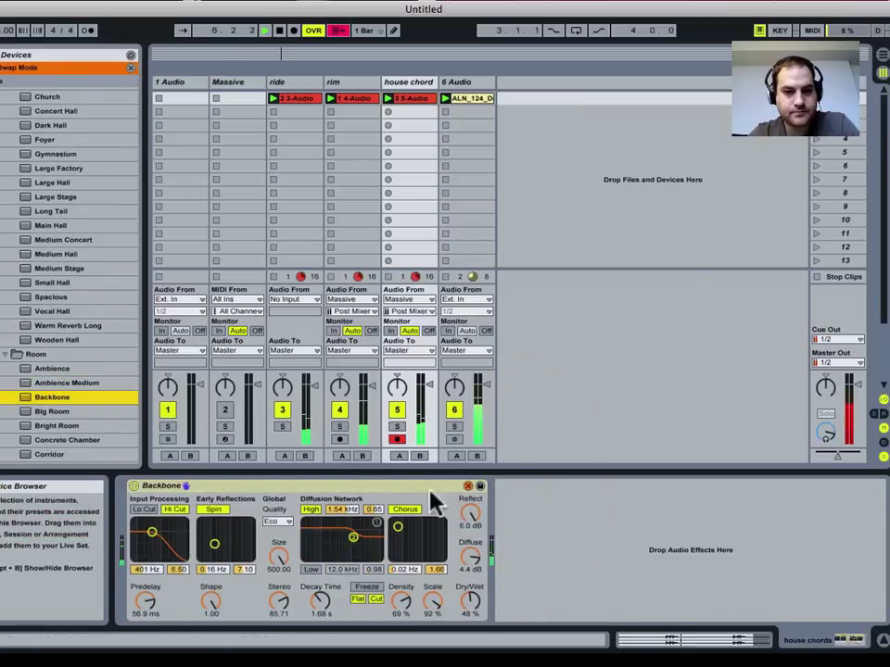
pyautogui.moveTo(473, 602); pyautogui.dragTo(473, 595)
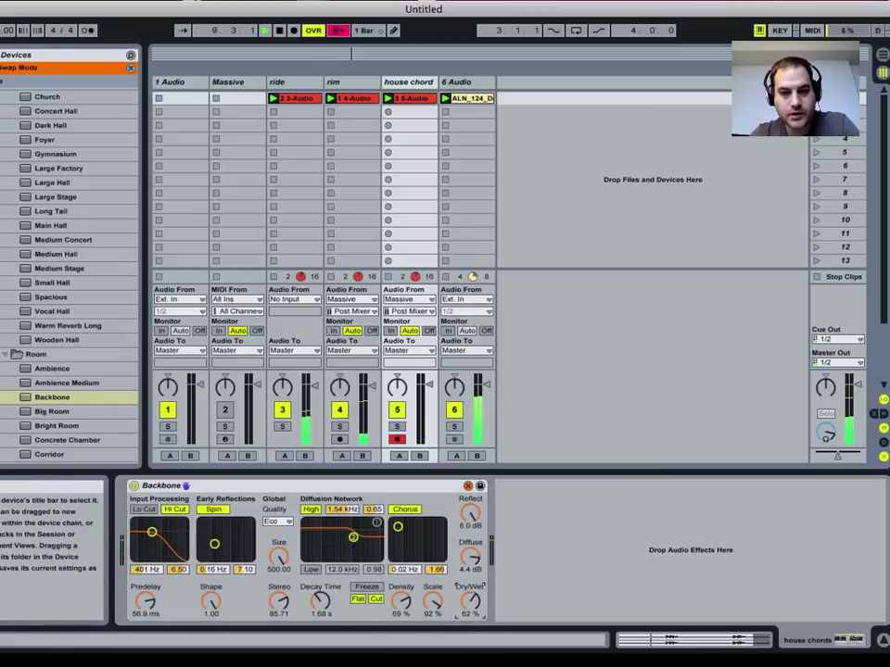
pyautogui.moveTo(468, 613)
pyautogui.mouseDown()
pyautogui.moveTo(468, 602)
pyautogui.moveTo(461, 607)
pyautogui.mouseUp()
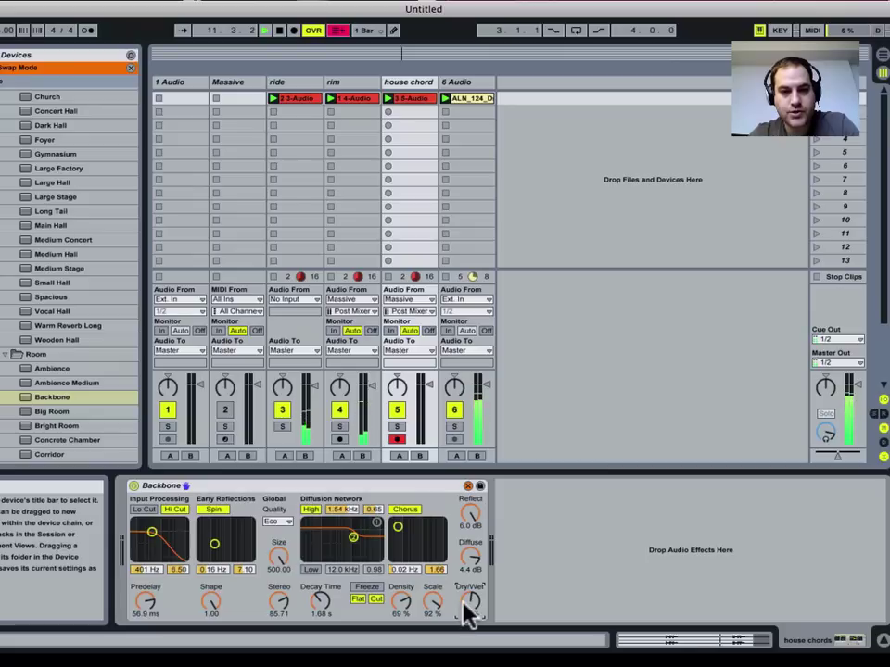
pyautogui.press('space')
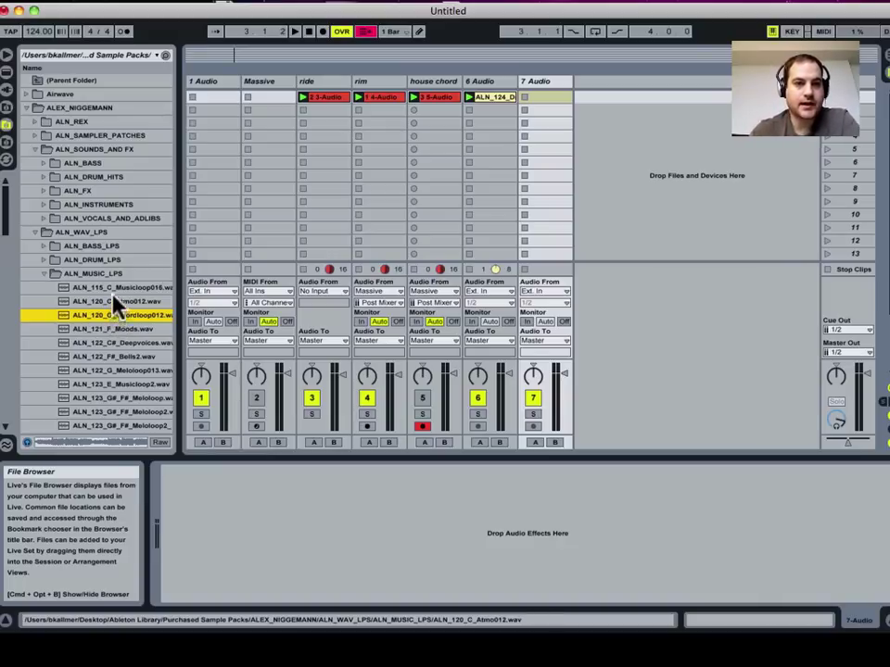
# - Preview Musicloop016, Atmo012, Chordloop012, Moods and Deepvoices, then drop ALN_122_C#_Deepvoices.wav into track 7's first slot
pyautogui.click(115, 288)
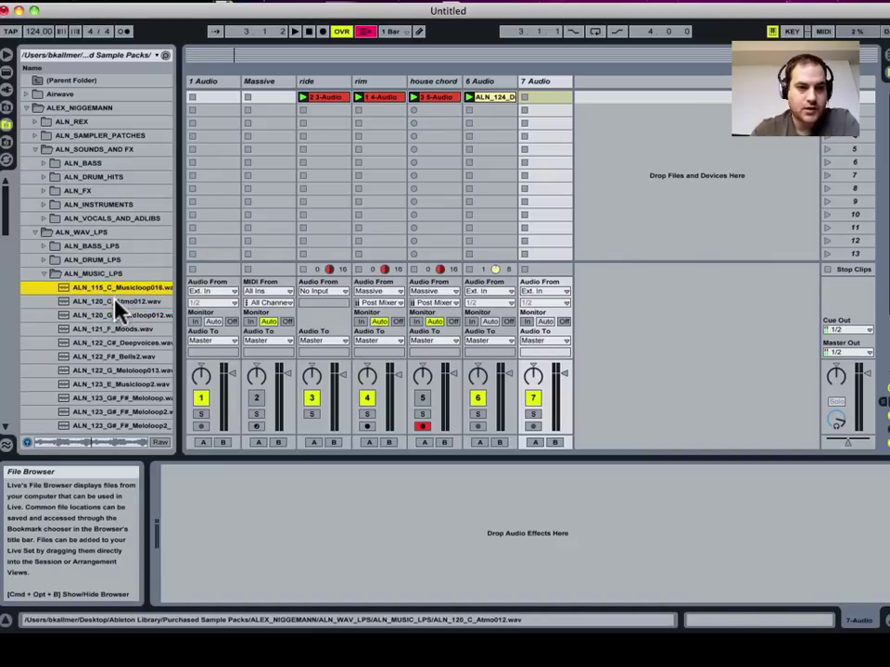
pyautogui.click(115, 302)
pyautogui.click(123, 322)
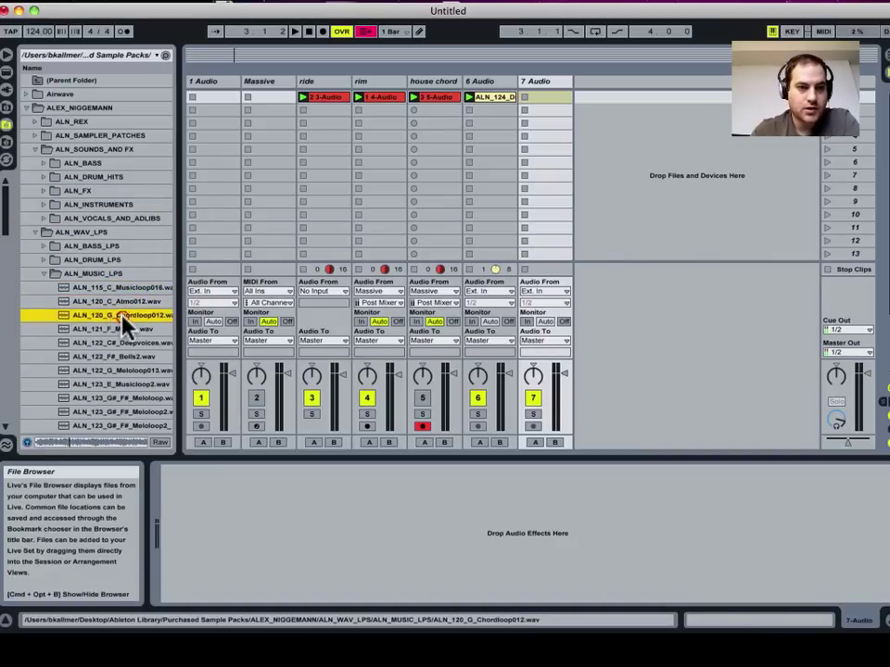
pyautogui.click(127, 329)
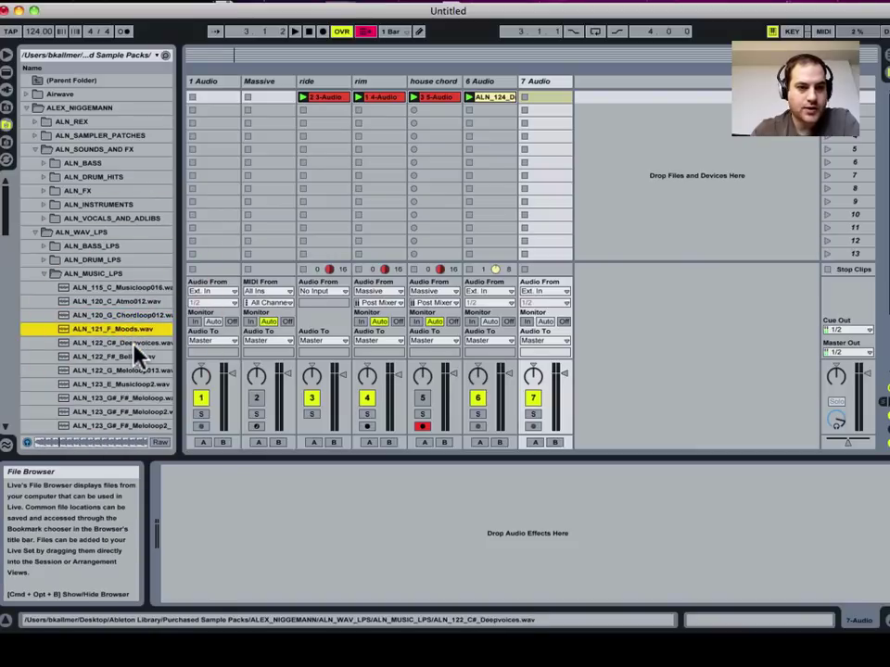
pyautogui.click(135, 343)
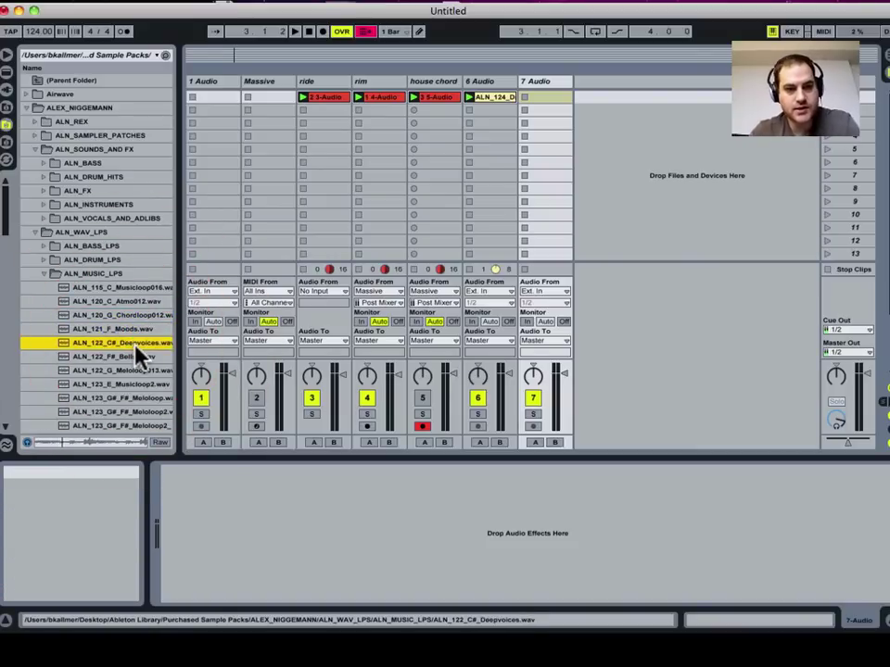
pyautogui.moveTo(135, 354); pyautogui.dragTo(535, 102)
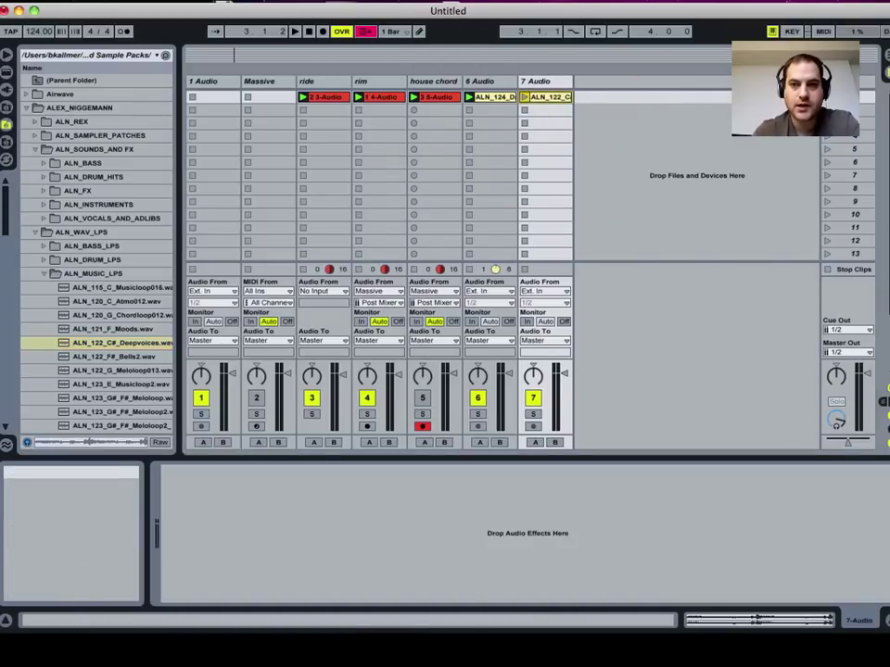
# - Play scene 1, swap track 7's clip for ALN_120_G_Chordloop012.wav, replay the scene and stop
pyautogui.click(828, 97)
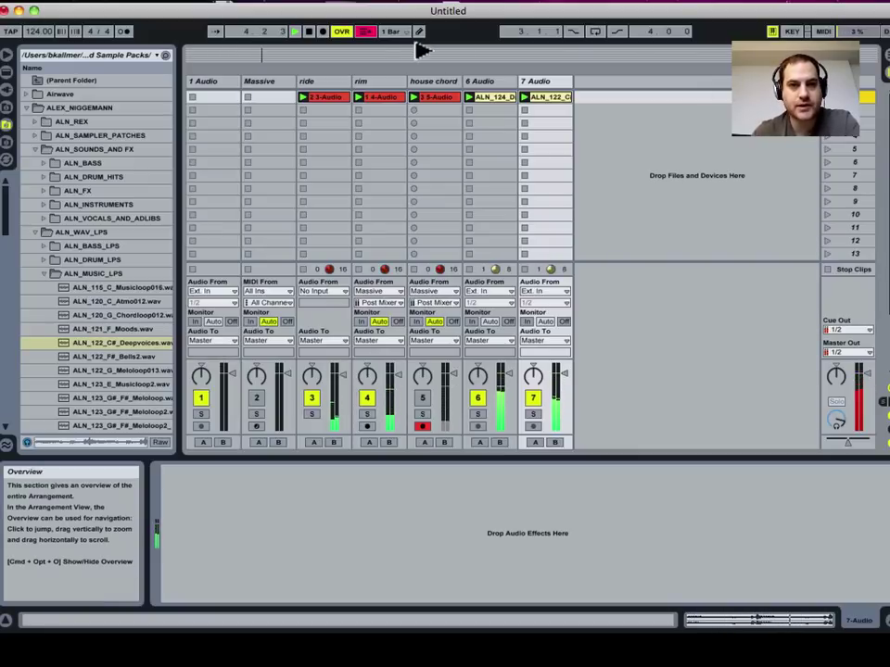
pyautogui.click(310, 31)
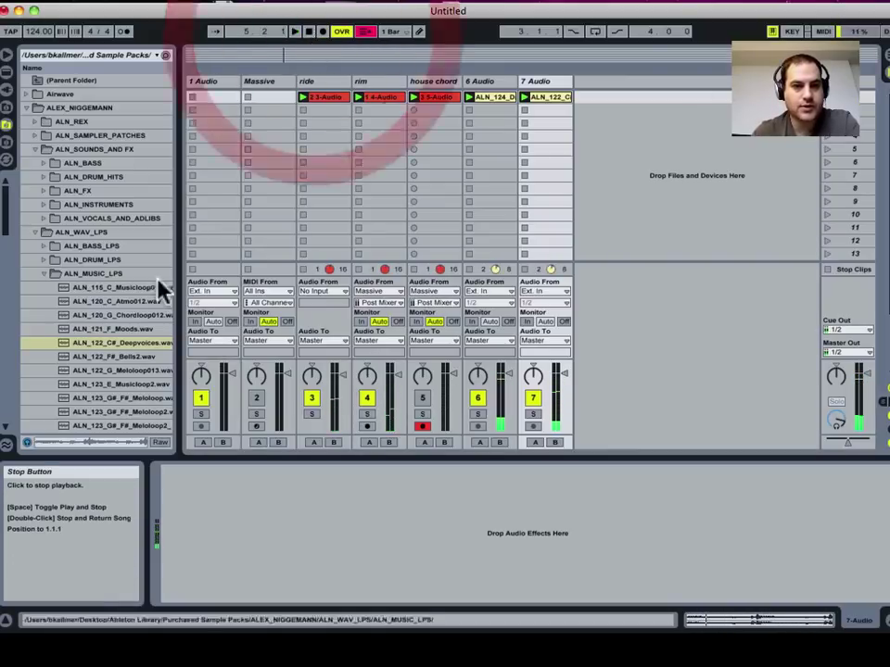
pyautogui.click(106, 316)
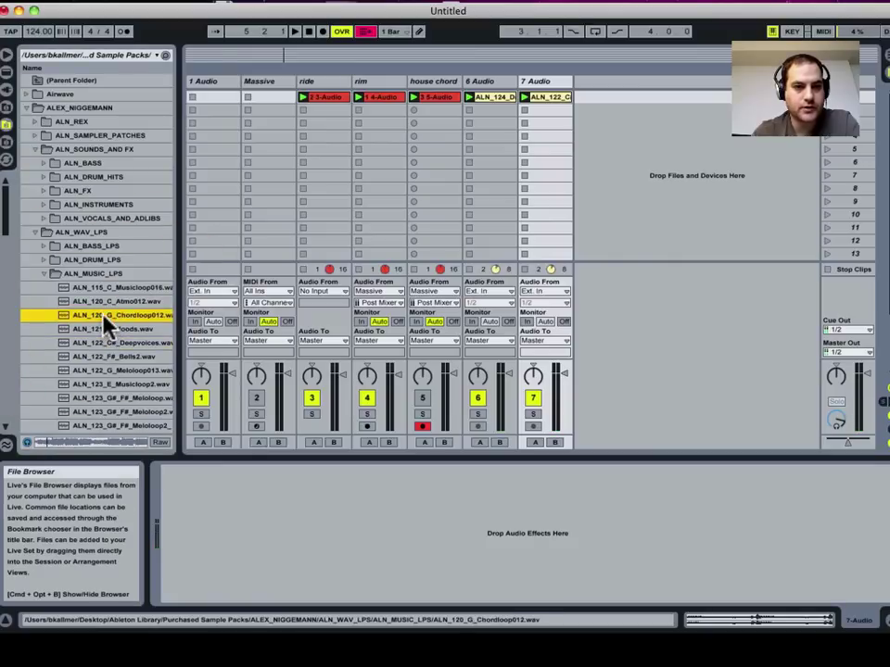
pyautogui.moveTo(111, 317); pyautogui.dragTo(567, 110)
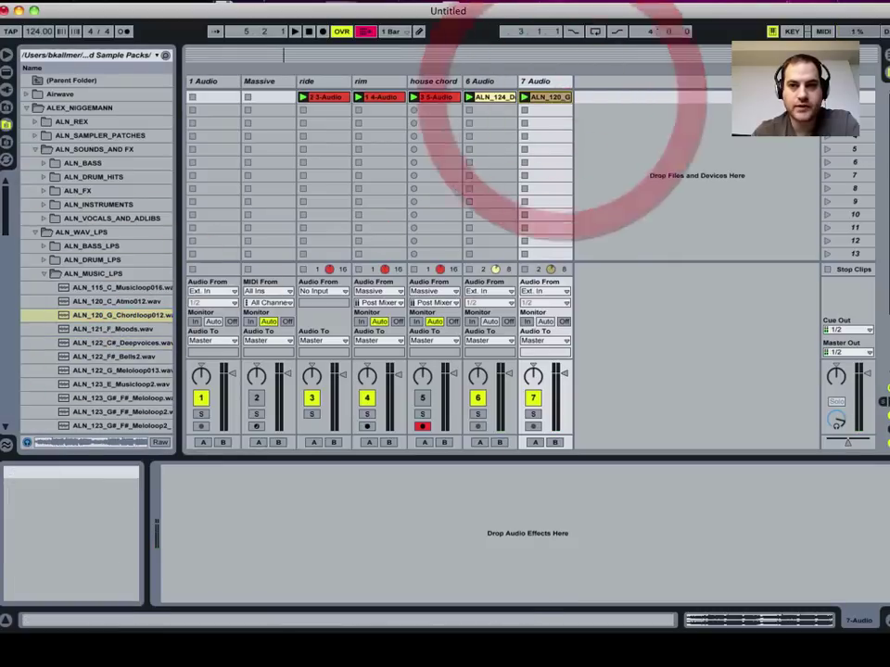
pyautogui.click(865, 96)
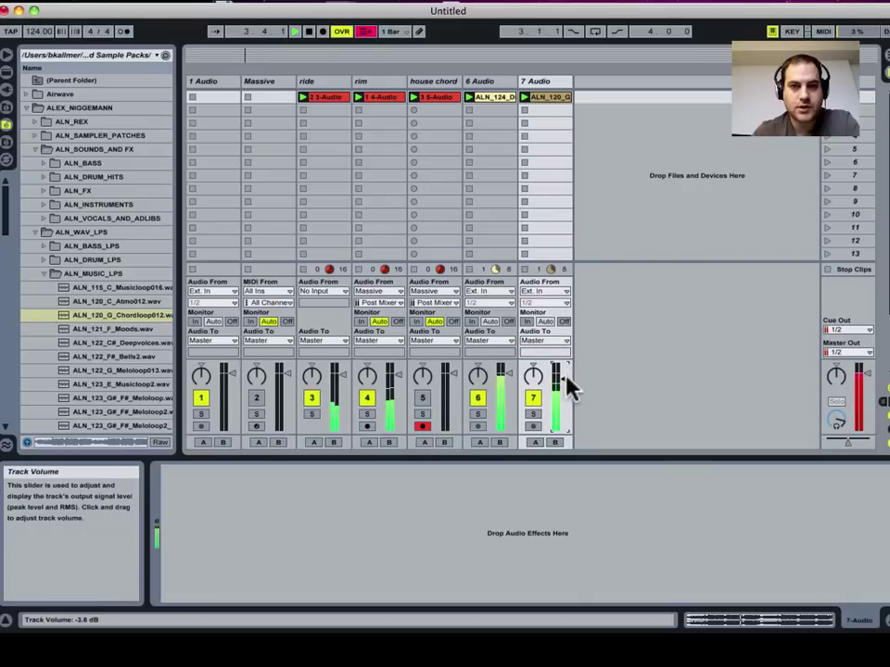
pyautogui.click(309, 32)
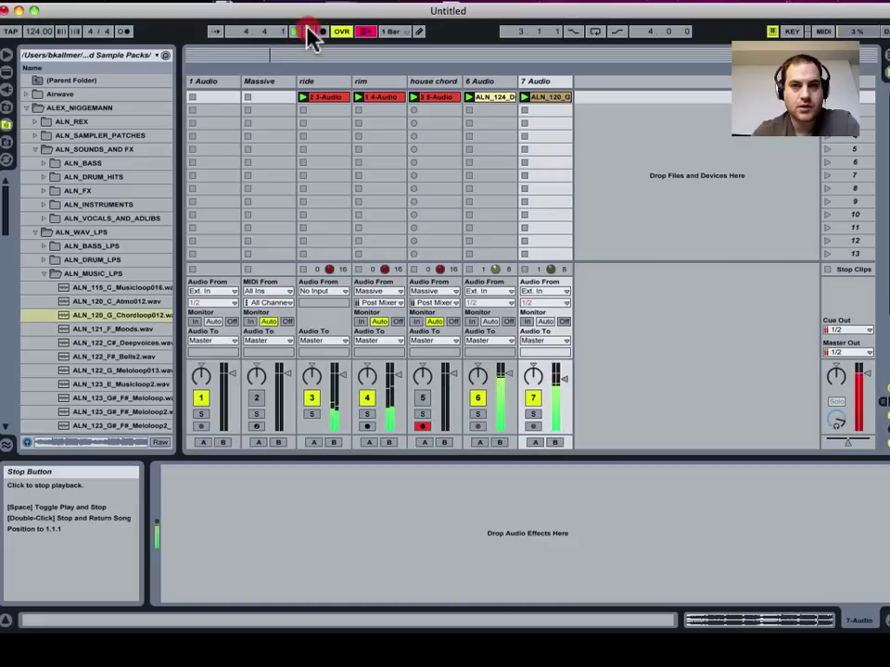
pyautogui.click(309, 33)
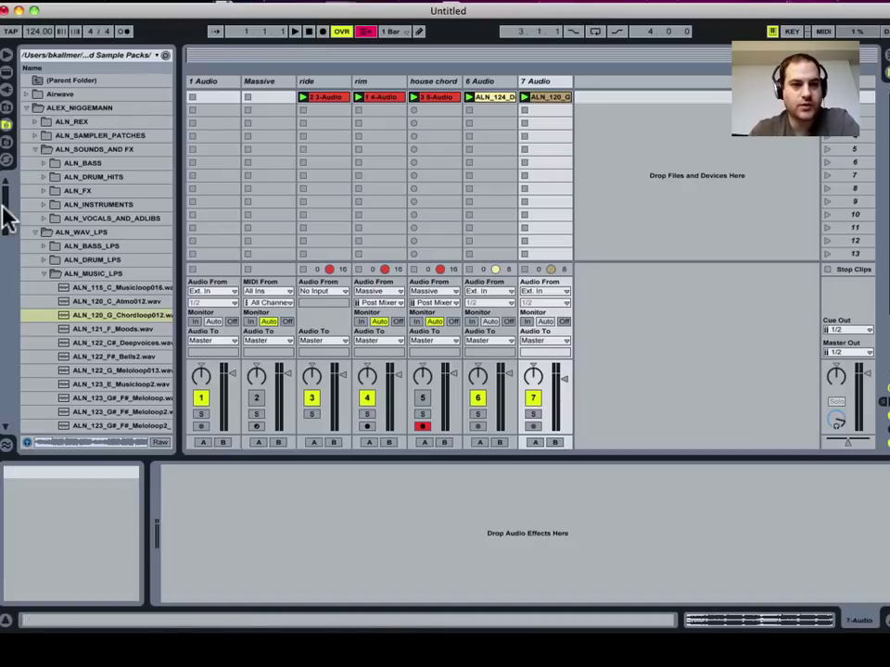
# - Load ALN_126_B_Bassloop039.wav from ALN_BASS_LPS onto track 7 at -4.0 dB and launch scene 1
pyautogui.moveTo(4, 213); pyautogui.dragTo(35, 239)
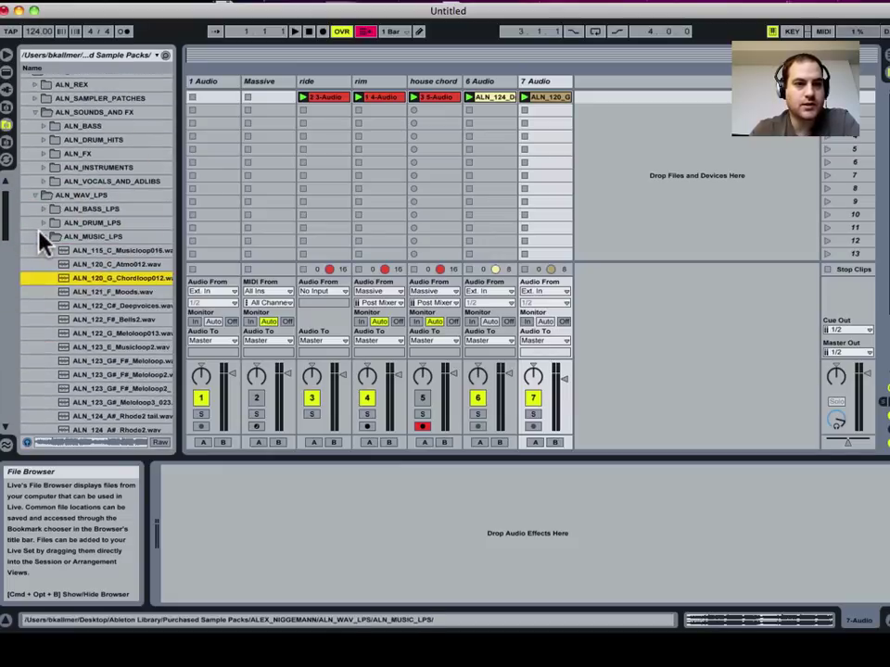
pyautogui.click(41, 239)
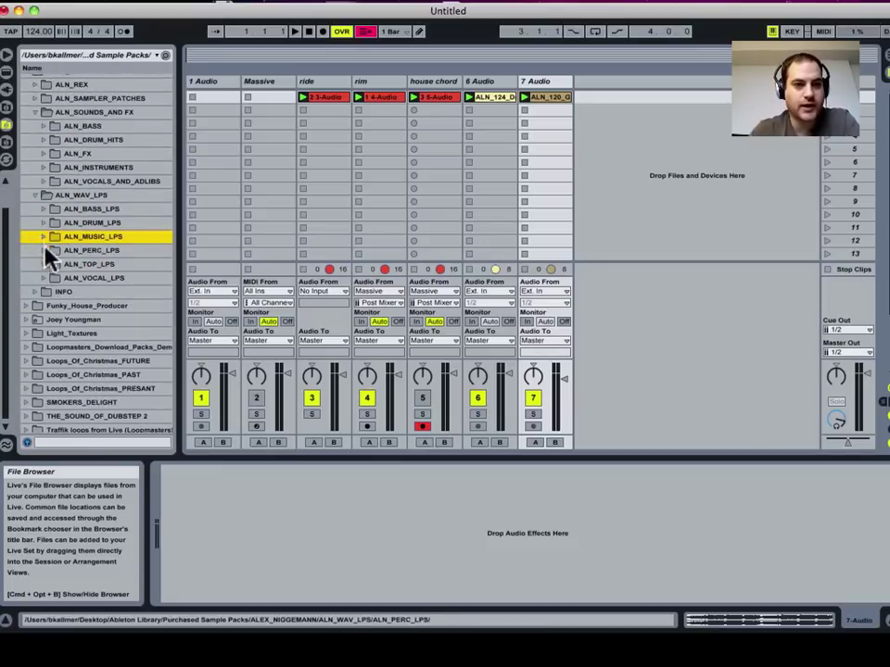
pyautogui.click(42, 210)
pyautogui.scroll(-10, 50, 247)
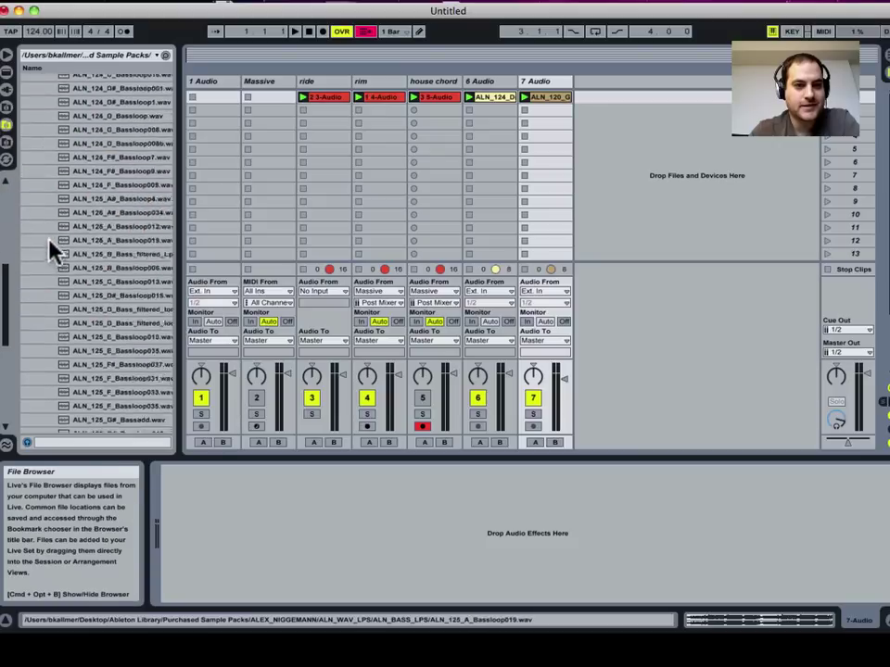
pyautogui.moveTo(74, 217); pyautogui.dragTo(533, 100)
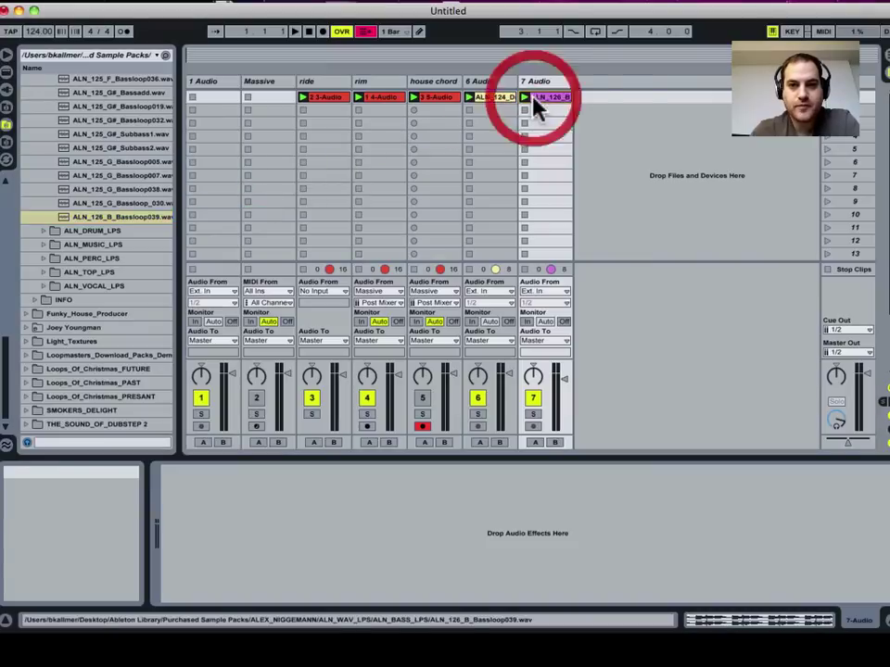
pyautogui.moveTo(564, 379); pyautogui.dragTo(564, 382)
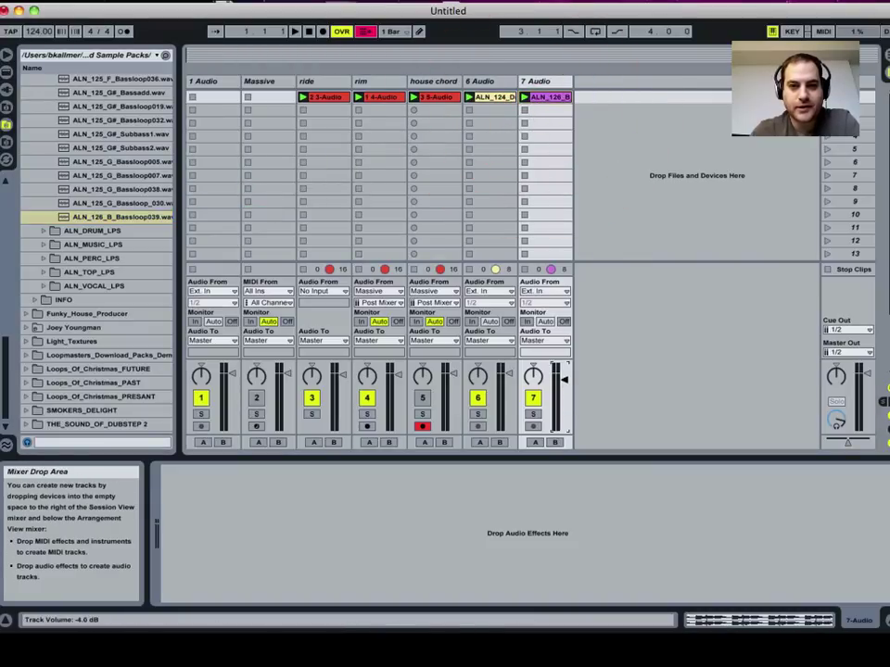
pyautogui.click(865, 97)
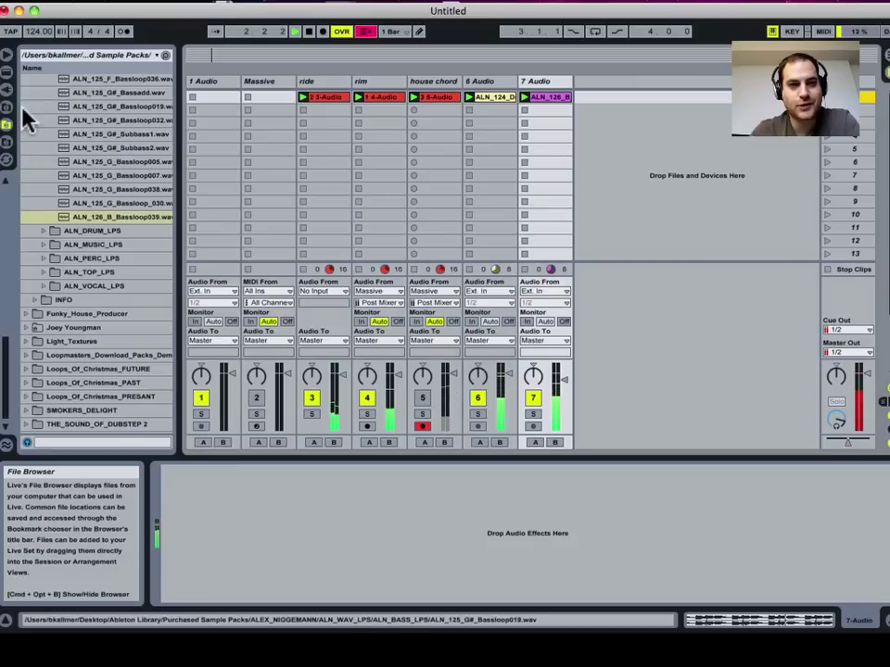
# - Put an Auto Filter on track 7's bass loop, highpass with cutoff 63.9 Hz and Q 1.71
pyautogui.click(8, 72)
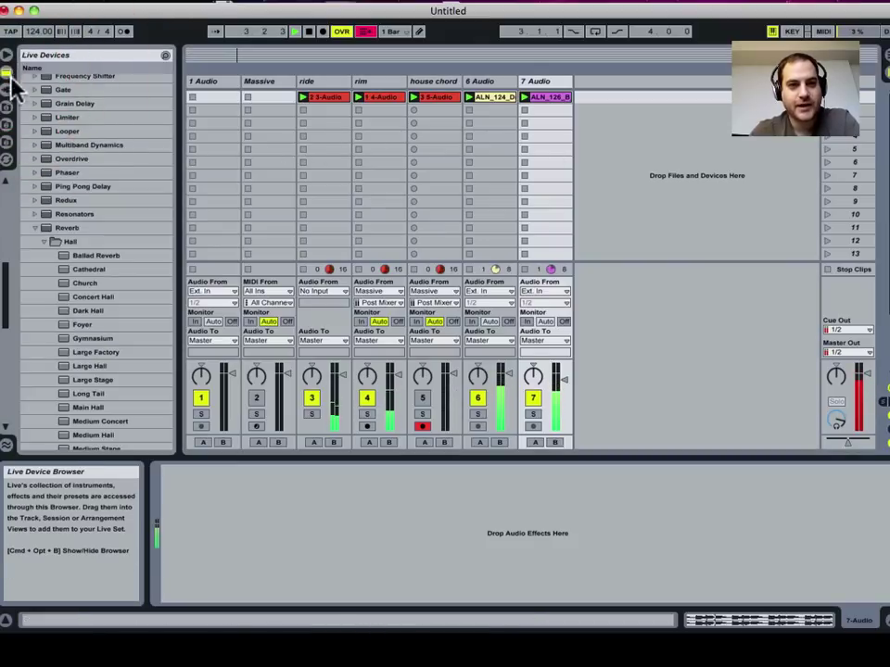
pyautogui.moveTo(5, 278); pyautogui.dragTo(221, 512)
pyautogui.click(230, 556)
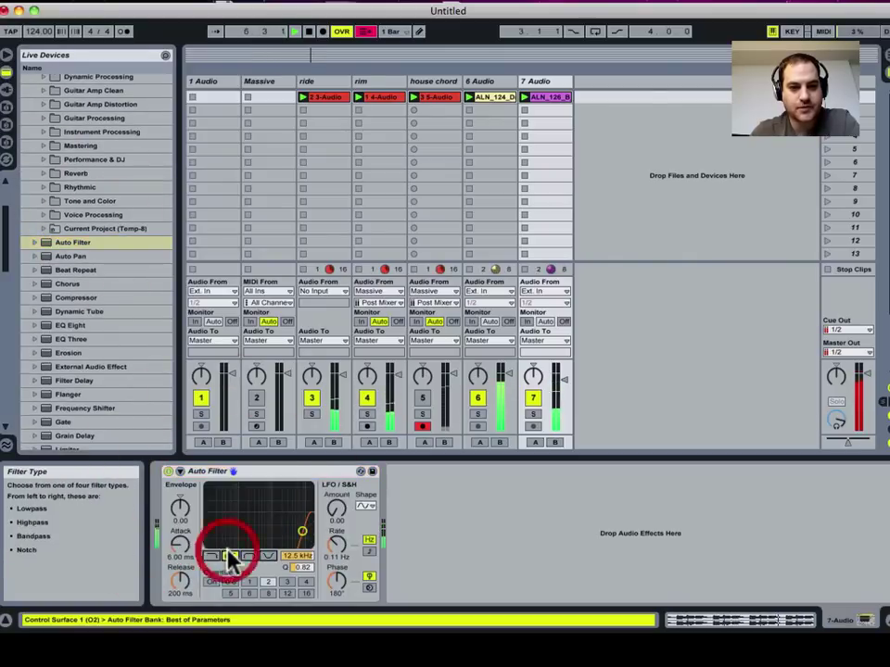
pyautogui.moveTo(302, 534); pyautogui.dragTo(222, 516)
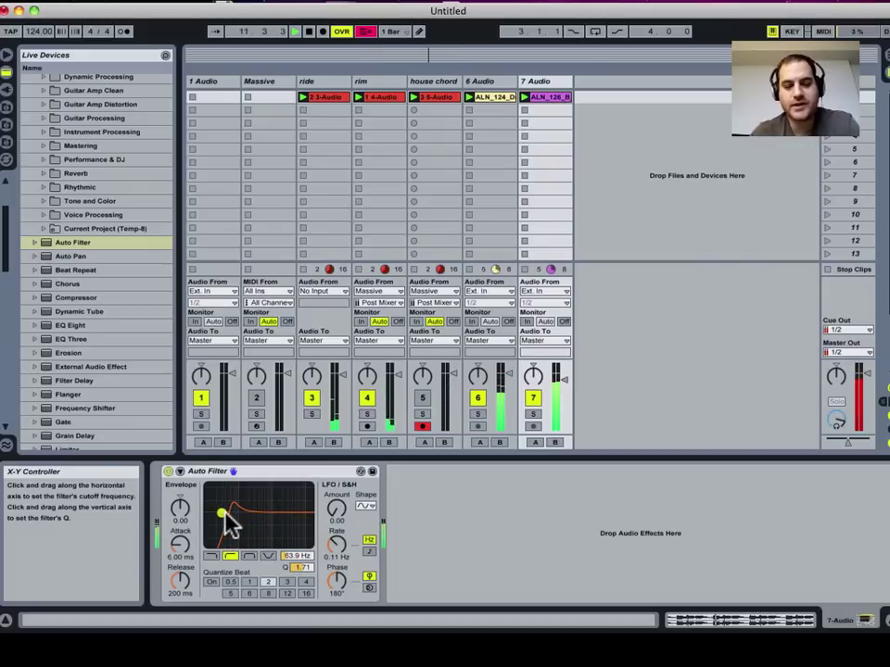